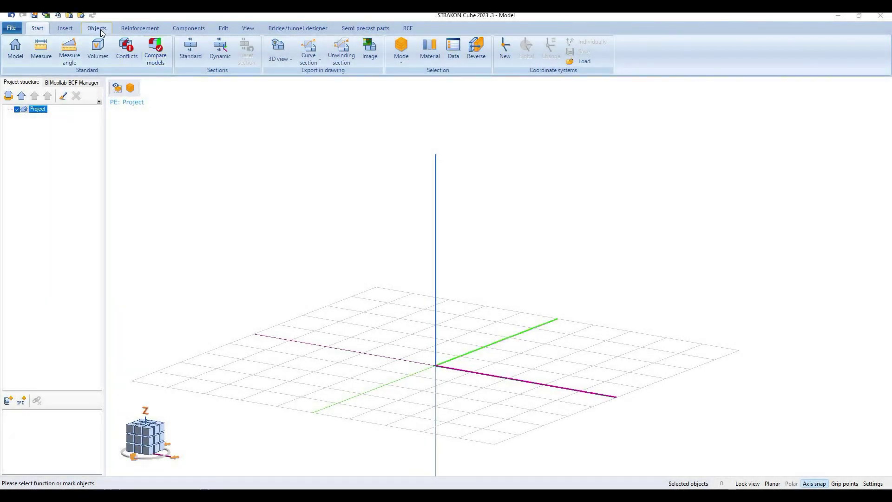
# Switch to the Objects ribbon tab in the empty Cube model
pyautogui.click(101, 29)
# Insert a bottom-left-anchored 35 × 35 × 300 cm C25/30 column at the origin, viewed in 3D
pyautogui.click(193, 55)
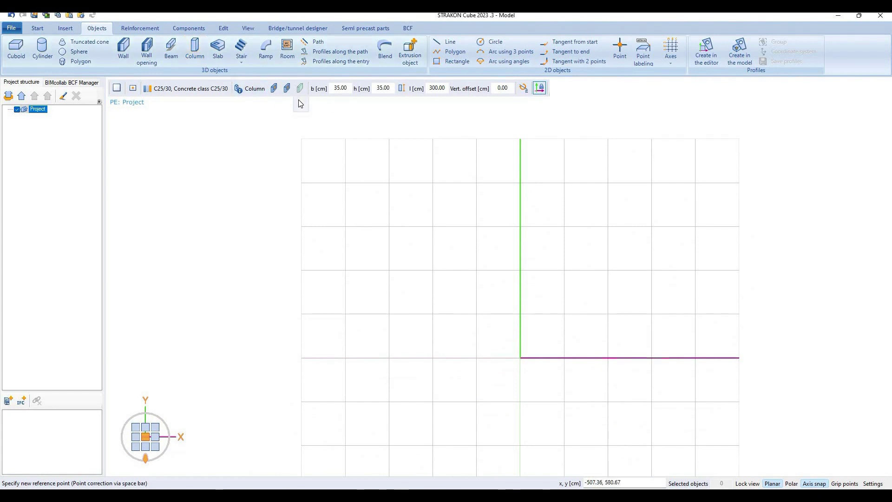
pyautogui.click(134, 90)
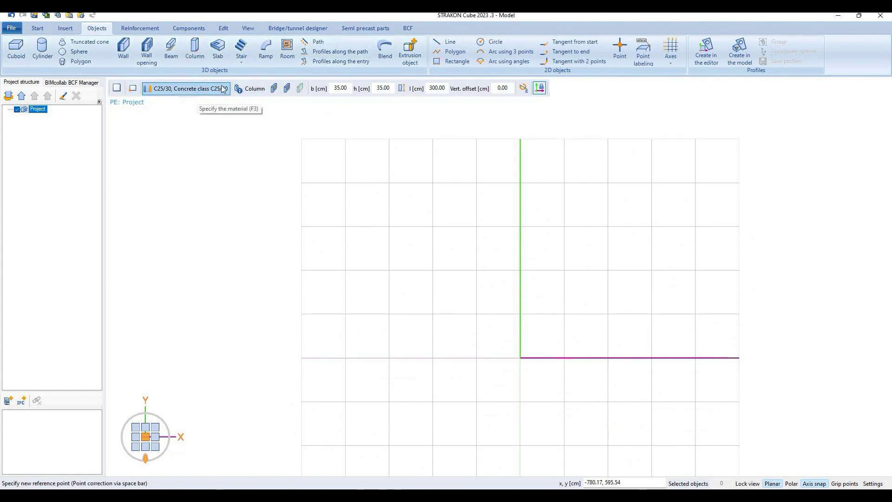
pyautogui.click(343, 88)
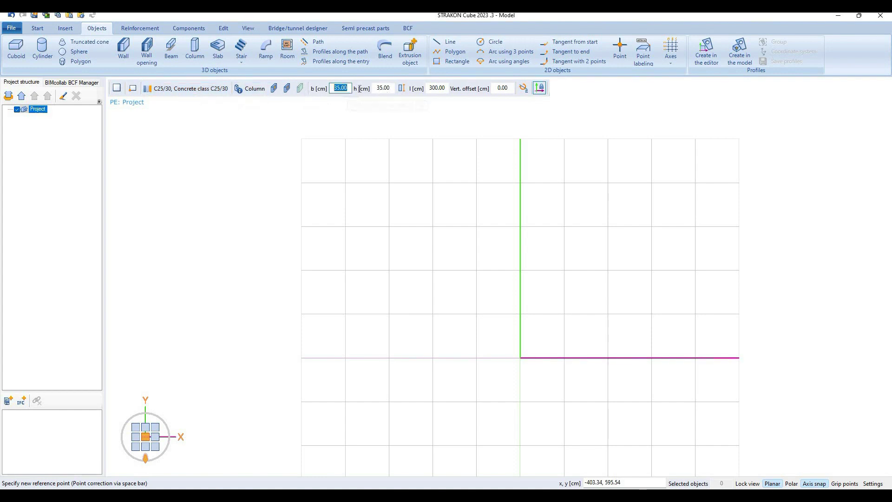
pyautogui.press('Tab')
pyautogui.press('Tab')
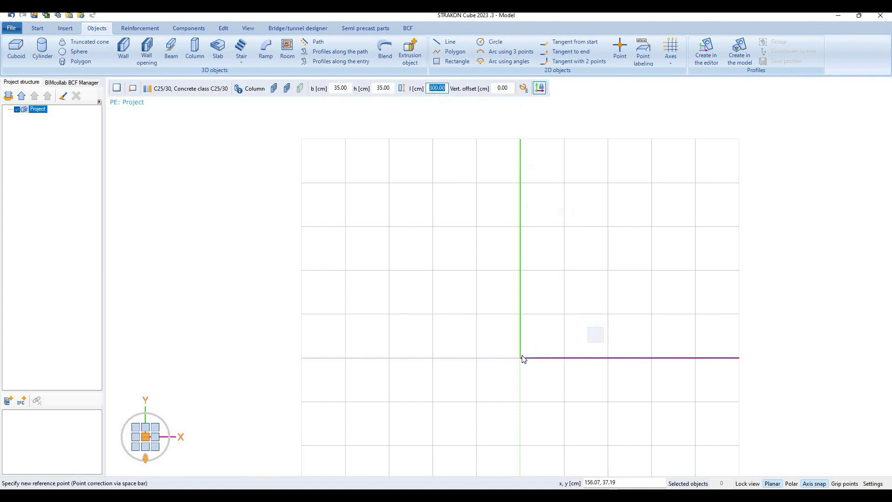
pyautogui.press('Return')
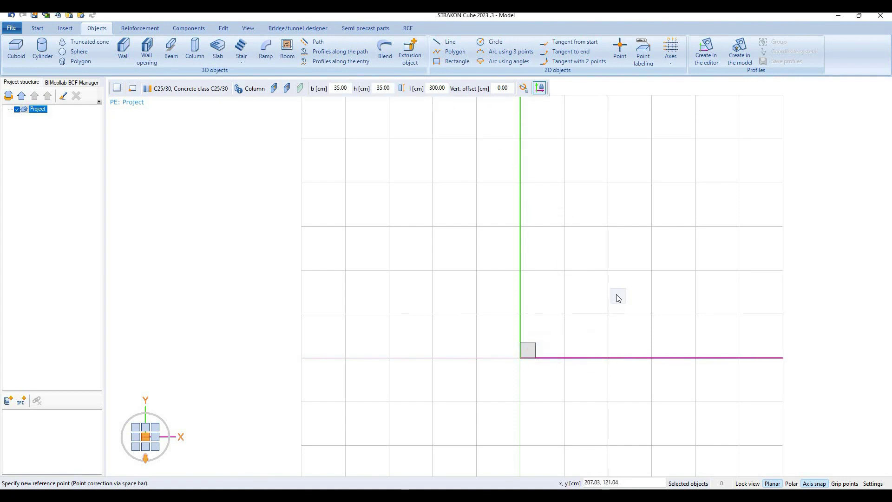
pyautogui.press('Escape')
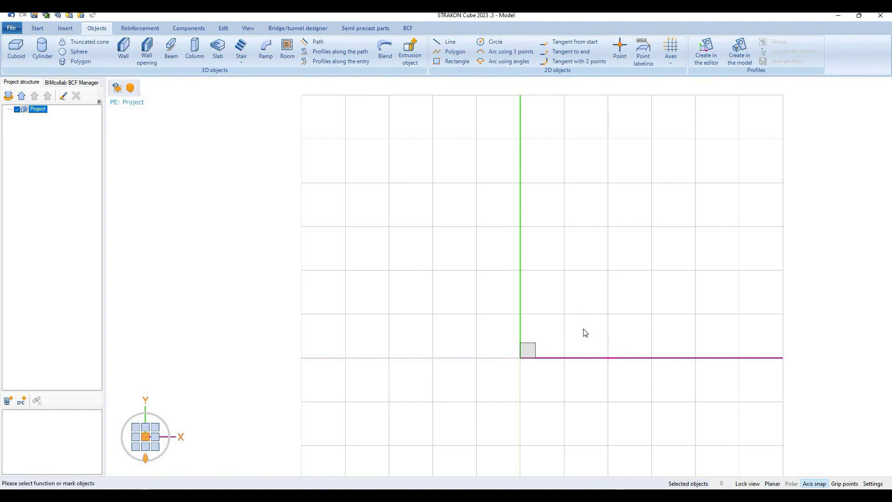
pyautogui.moveTo(585, 333); pyautogui.dragTo(548, 183, button='middle')
pyautogui.scroll(3, 559, 297)
pyautogui.scroll(1, 544, 330)
pyautogui.scroll(1, 560, 327)
pyautogui.scroll(1, 585, 324)
pyautogui.scroll(2, 599, 318)
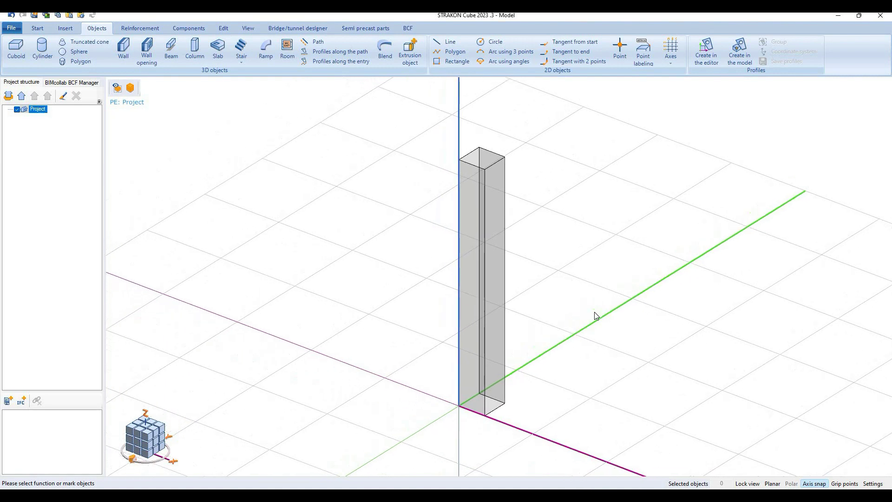
# Start a standard rebar set to B500B steel, 10.0 mm diameter, stirrup shape
pyautogui.click(156, 26)
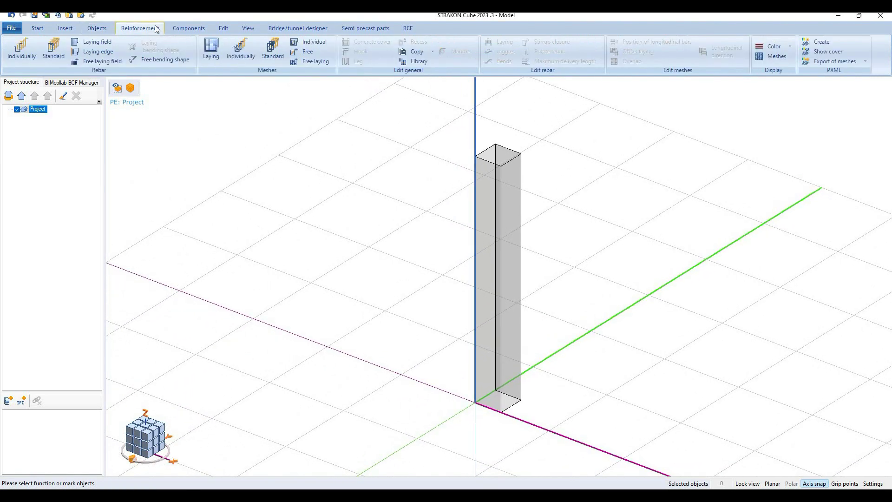
pyautogui.click(54, 50)
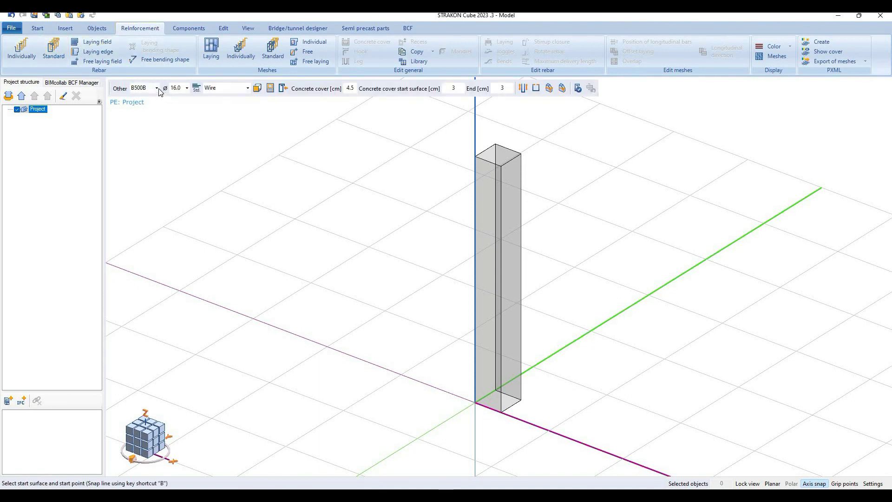
pyautogui.click(156, 88)
pyautogui.click(187, 90)
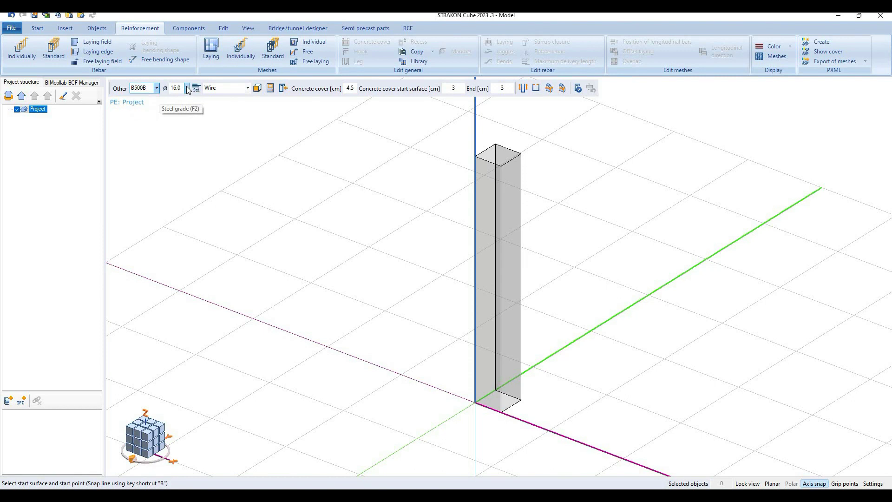
pyautogui.click(187, 88)
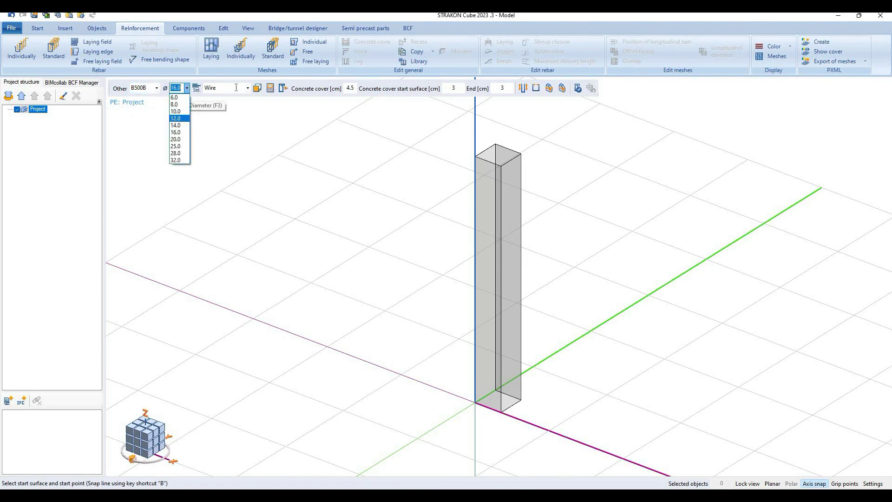
pyautogui.press('Tab')
pyautogui.press('F4')
pyautogui.click(239, 119)
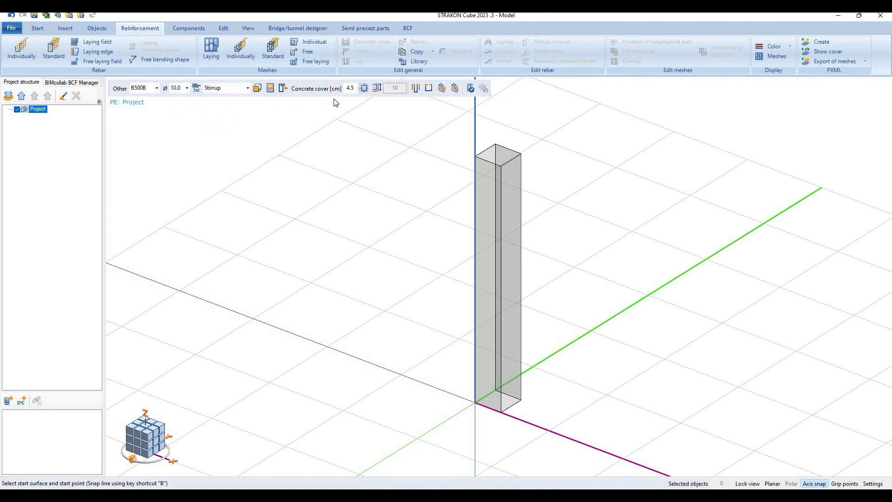
# Place the stirrup on the column top with 4.5 cover and lay it top to bottom
pyautogui.click(350, 87)
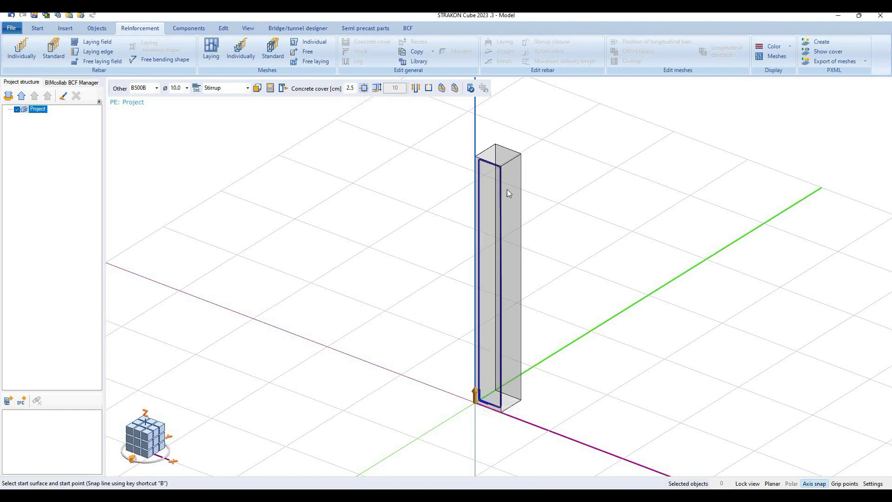
pyautogui.click(519, 156)
pyautogui.scroll(2, 519, 156)
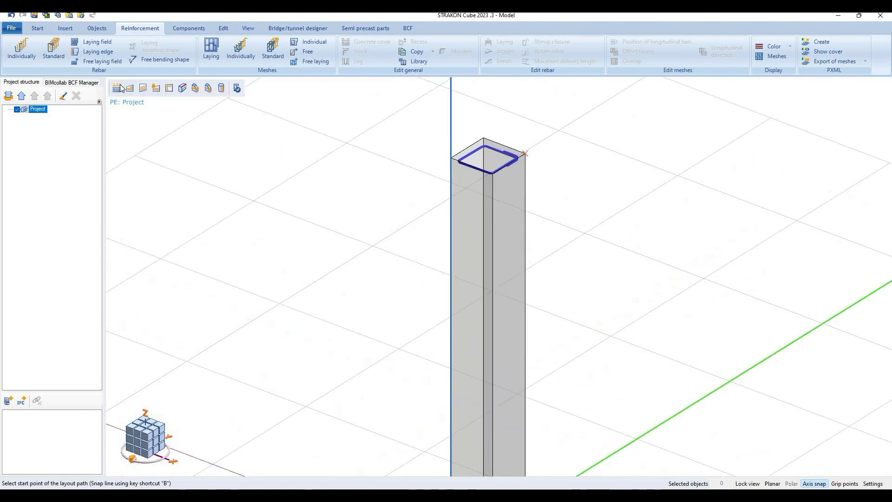
pyautogui.moveTo(546, 225); pyautogui.dragTo(514, 164, button='middle')
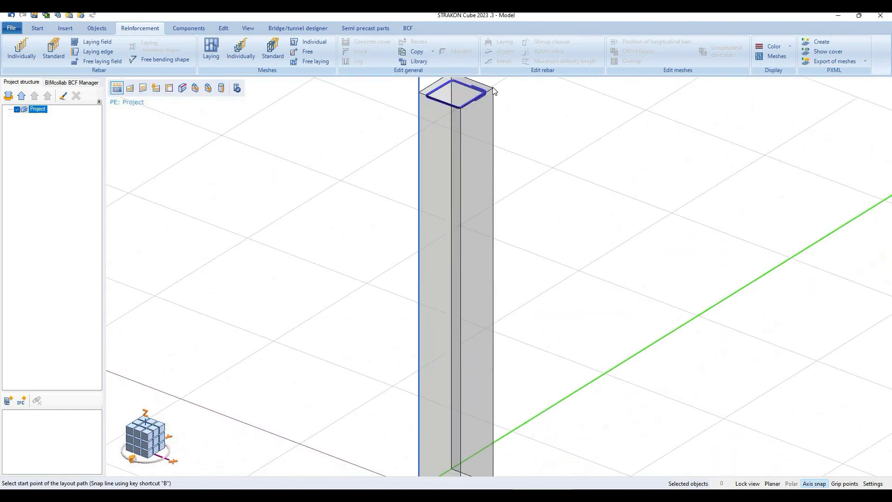
pyautogui.click(493, 324)
pyautogui.scroll(-3, 493, 325)
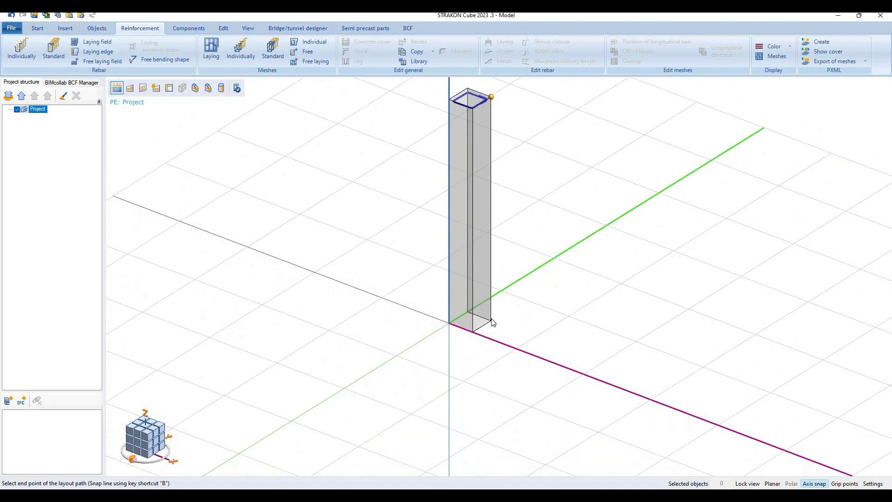
pyautogui.click(490, 320)
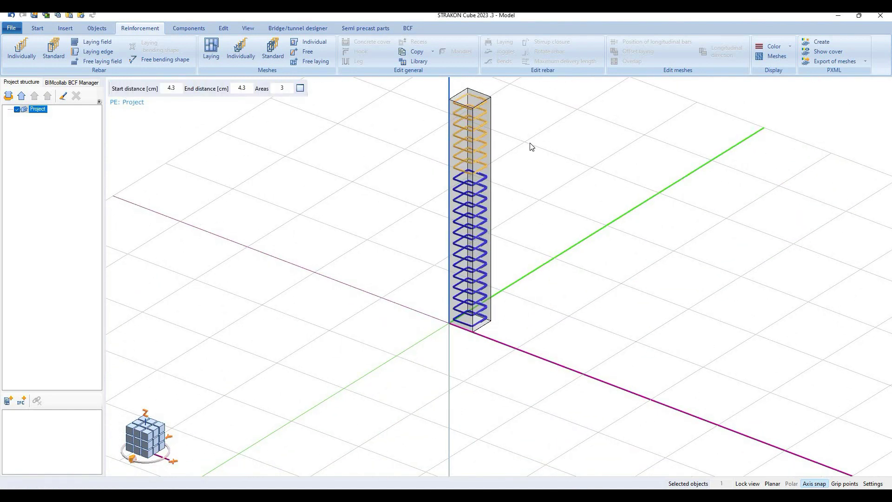
# Divide the stirrup laying into 3 areas with 3 cm start and end distances
pyautogui.doubleClick(277, 88)
pyautogui.doubleClick(241, 88)
pyautogui.write('3')
pyautogui.hotkey('shift', 'Tab')
pyautogui.write('3')
pyautogui.press('Return')
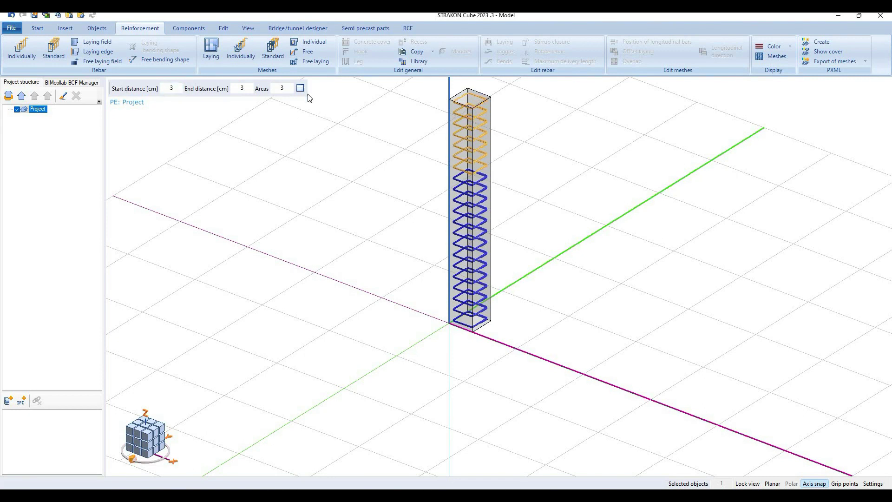
# Set the stirrup range lengths to 76.5 cm for the first range and 110 cm for the middle
pyautogui.click(300, 88)
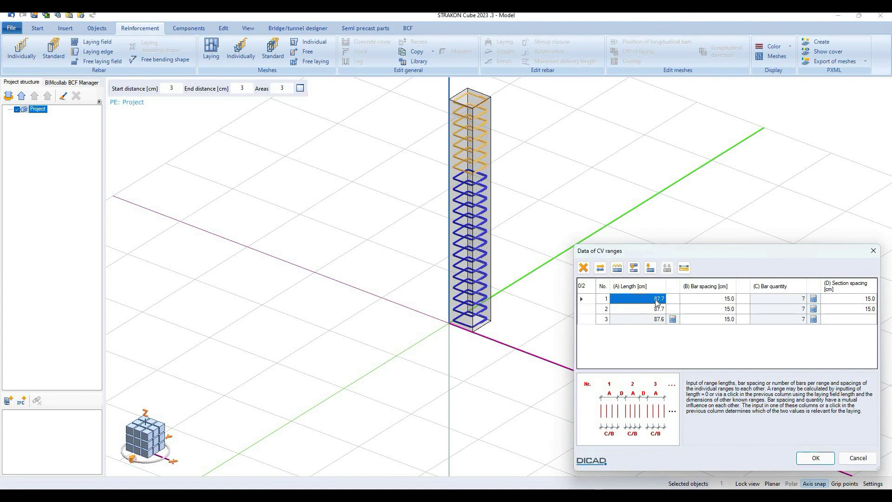
pyautogui.write('6')
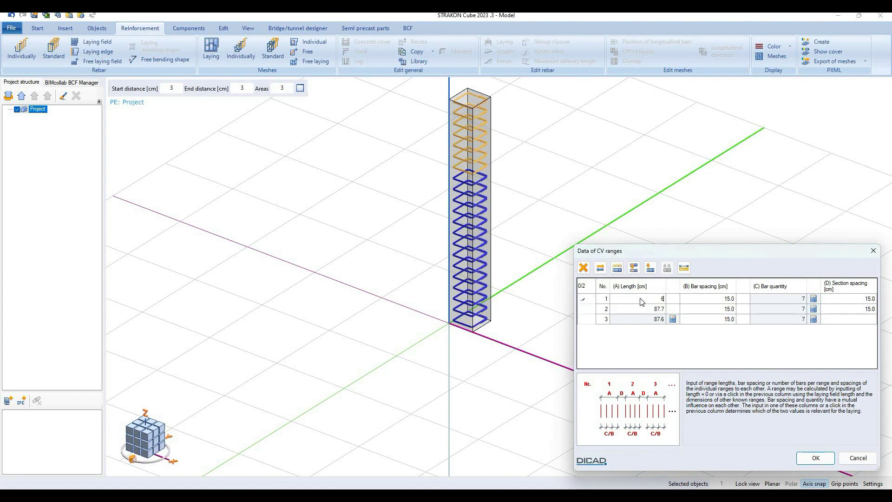
pyautogui.press('Tab')
pyautogui.click(656, 310)
pyautogui.write('110')
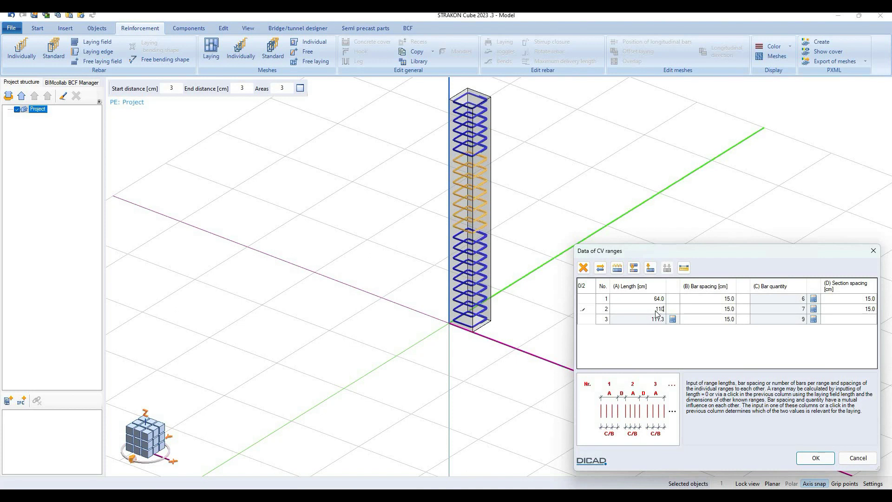
pyautogui.press('Tab')
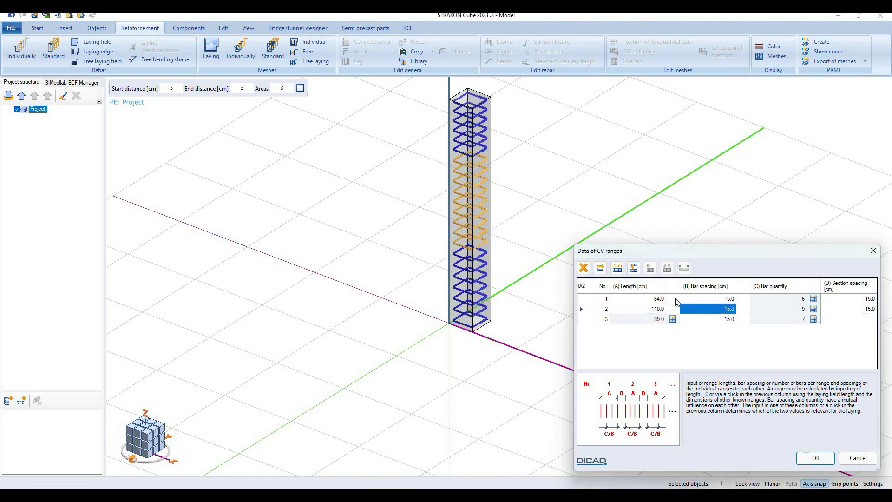
pyautogui.click(686, 299)
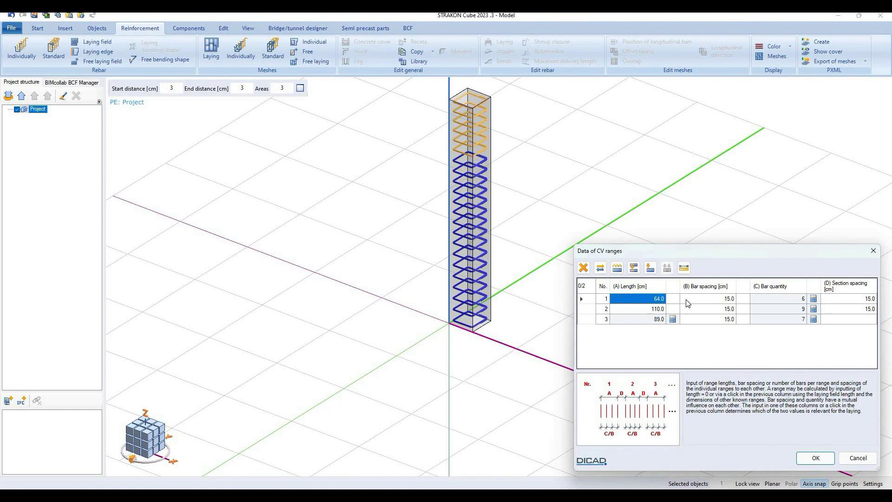
pyautogui.write('75')
pyautogui.press('Tab')
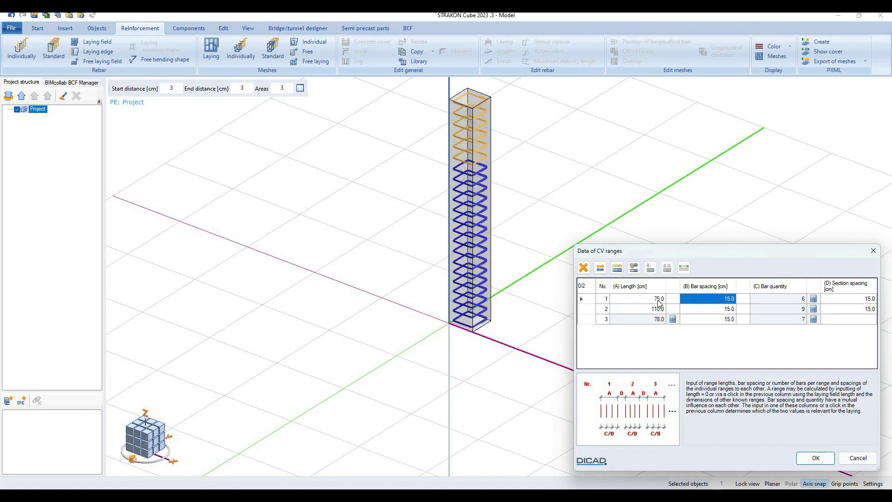
pyautogui.click(660, 301)
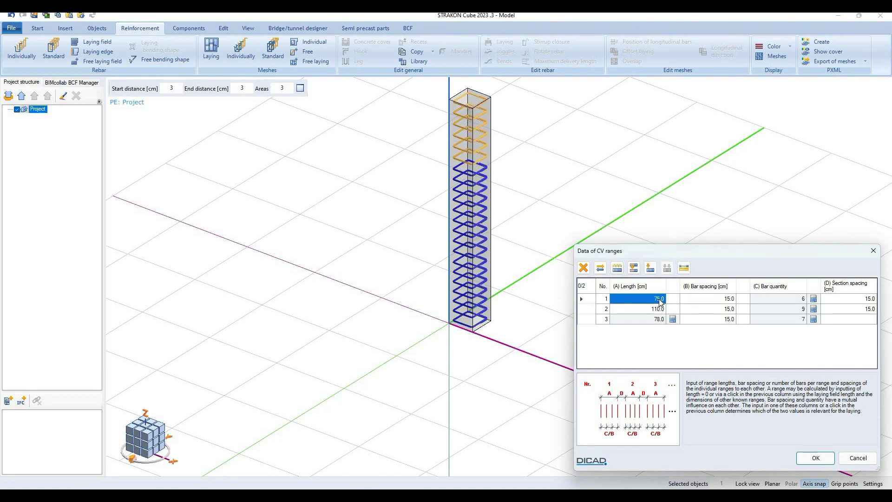
pyautogui.write('76')
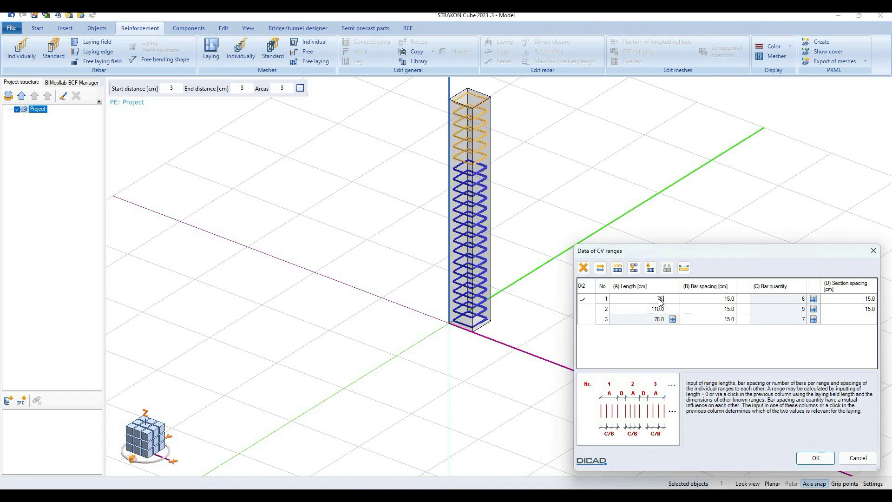
pyautogui.write('.5')
pyautogui.press('Tab')
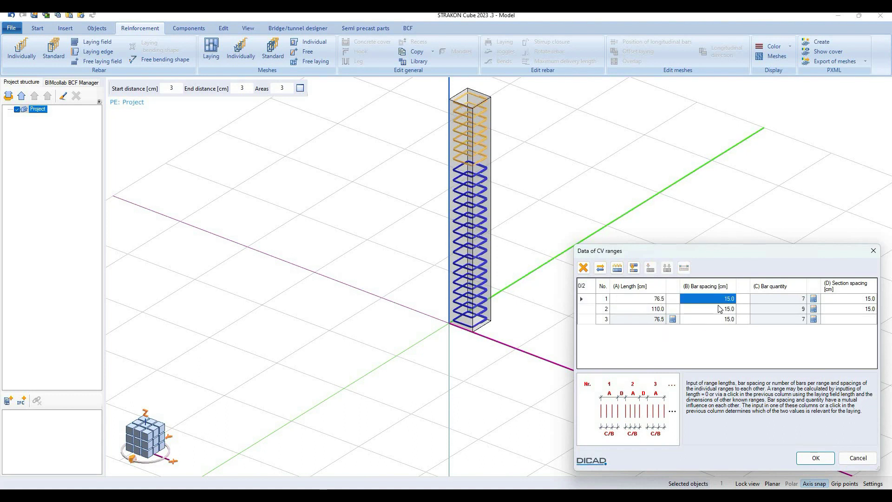
# Give the first and third stirrup ranges 10 cm bar spacing and apply the ranges
pyautogui.write('10')
pyautogui.press('Tab')
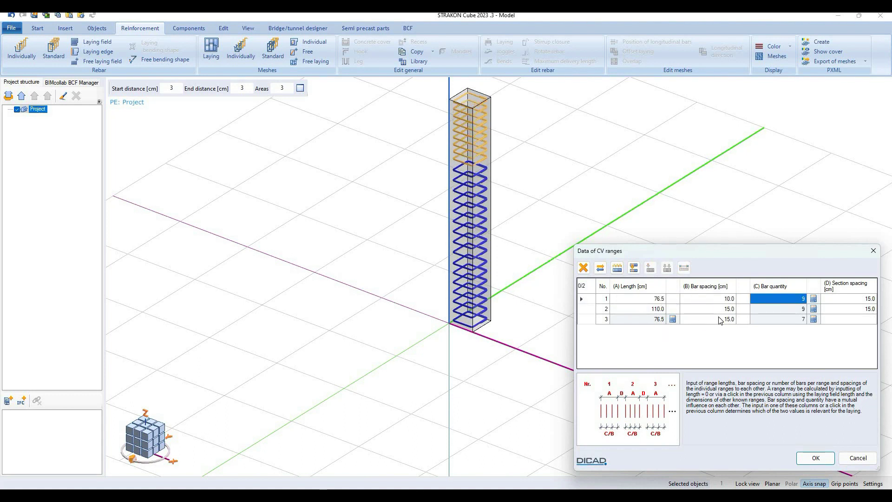
pyautogui.click(714, 321)
pyautogui.write('10')
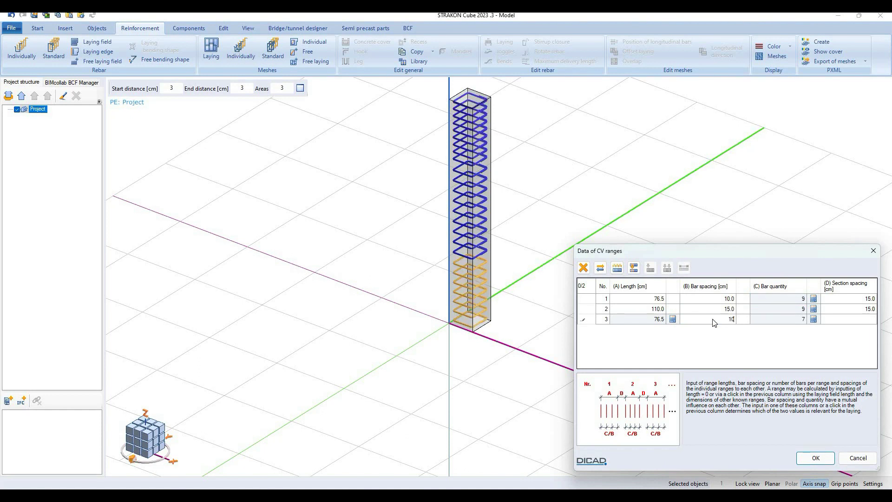
pyautogui.press('Tab')
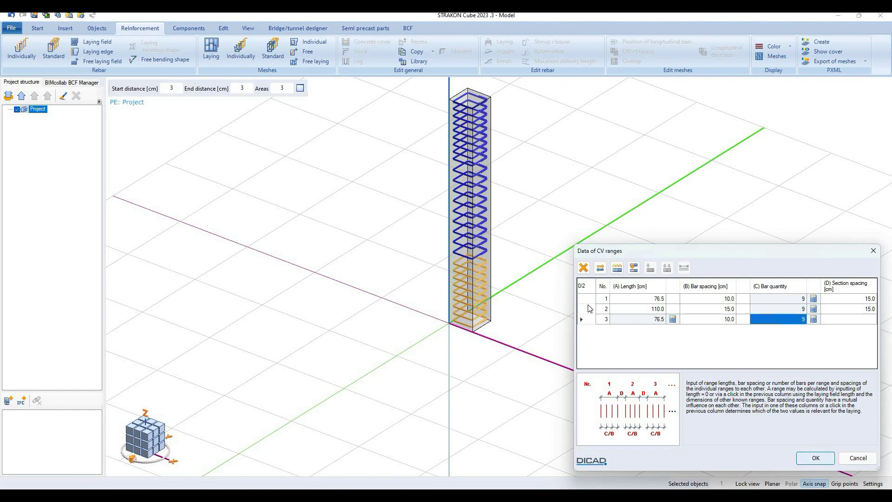
pyautogui.click(815, 458)
# Switch the column's stirrup laying to the alternative hook shape with 6 cm hook length
pyautogui.scroll(1, 554, 292)
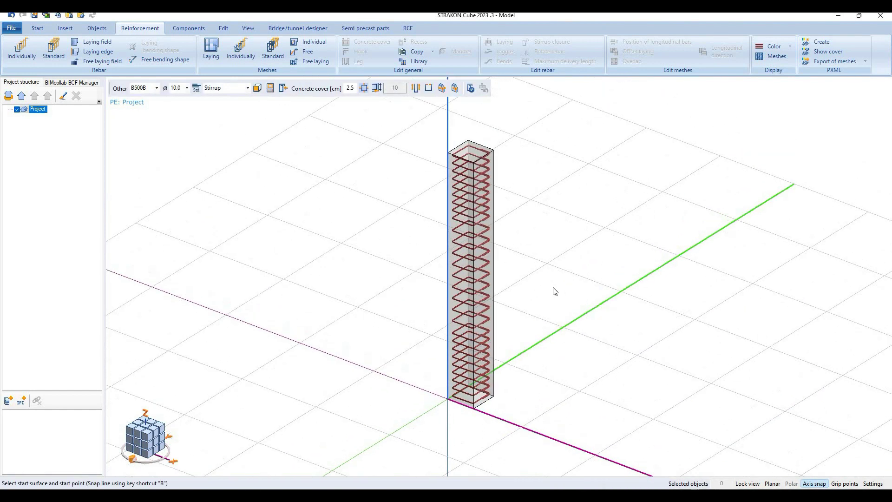
pyautogui.press('Escape')
pyautogui.click(489, 139)
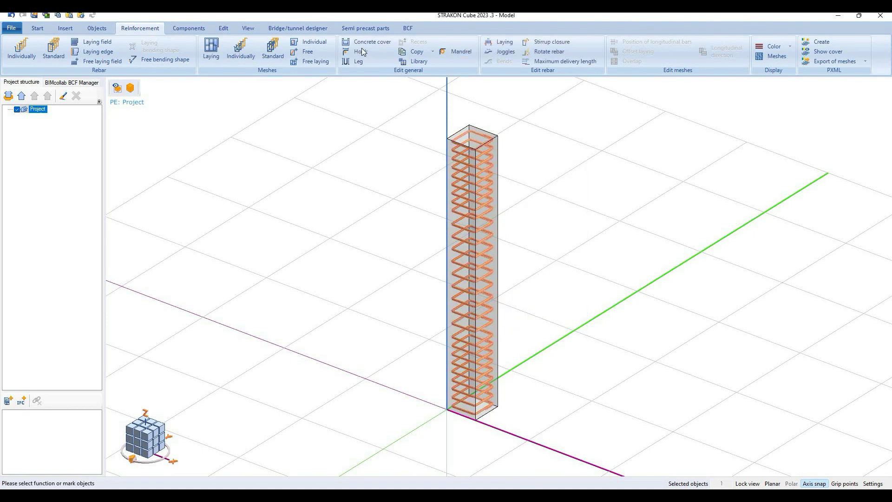
pyautogui.click(362, 51)
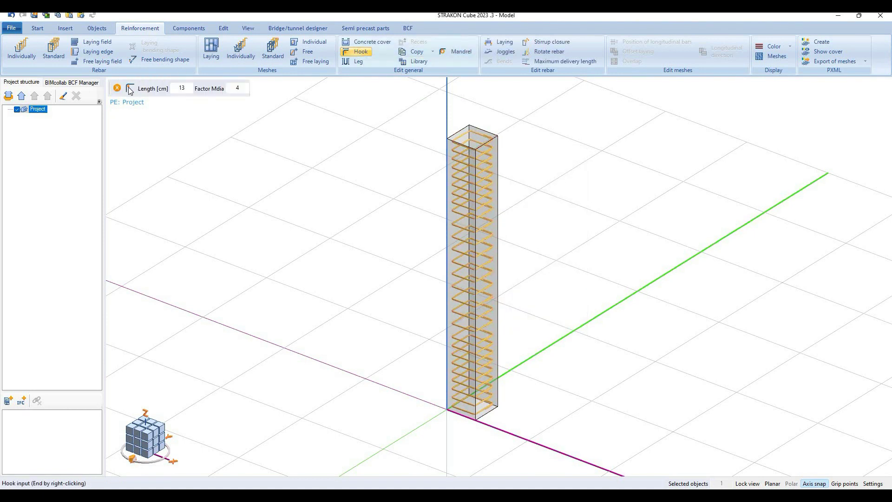
pyautogui.click(130, 87)
pyautogui.click(182, 88)
pyautogui.write('6')
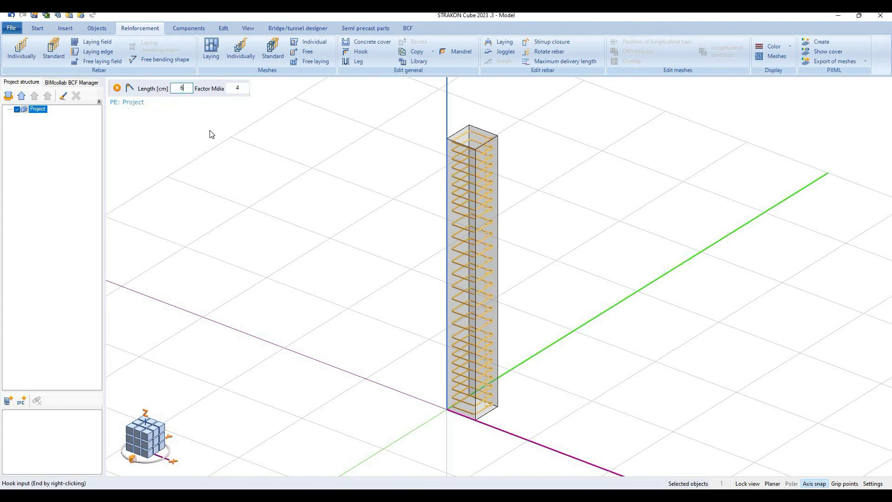
pyautogui.scroll(1, 476, 219)
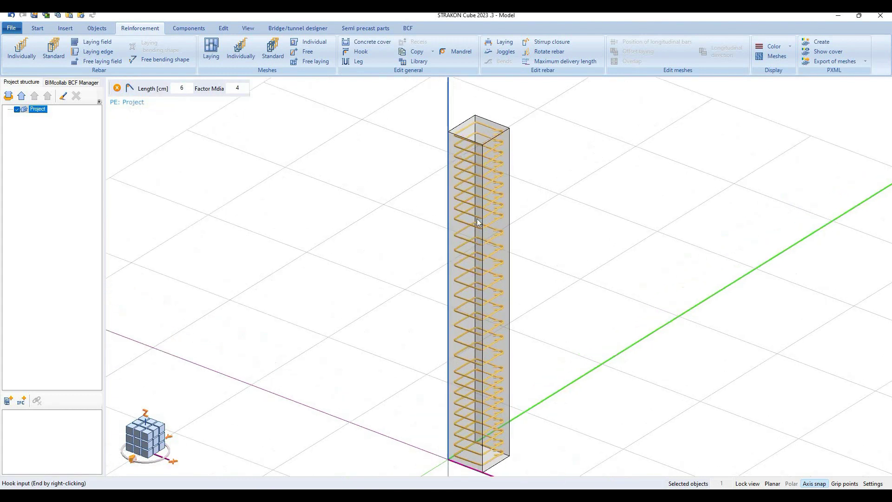
pyautogui.scroll(1, 475, 218)
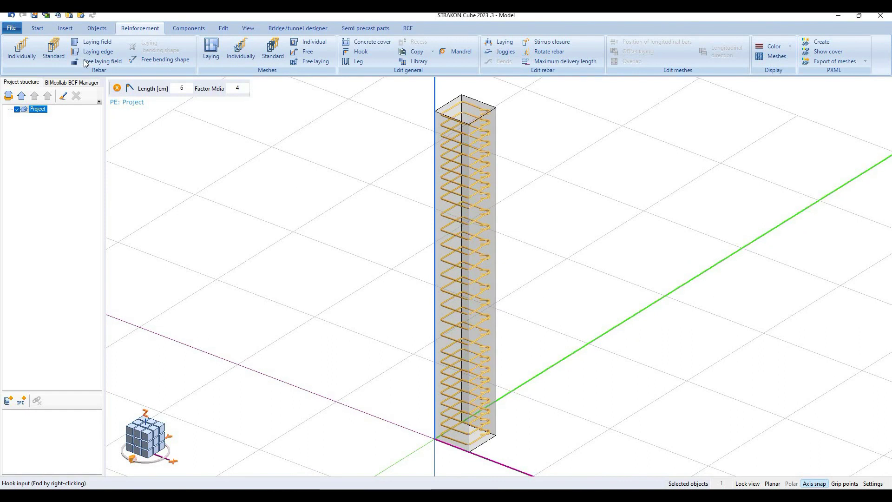
# Start a new standard B500B wire bar, ø16.0, with 4 cm concrete cover
pyautogui.click(57, 45)
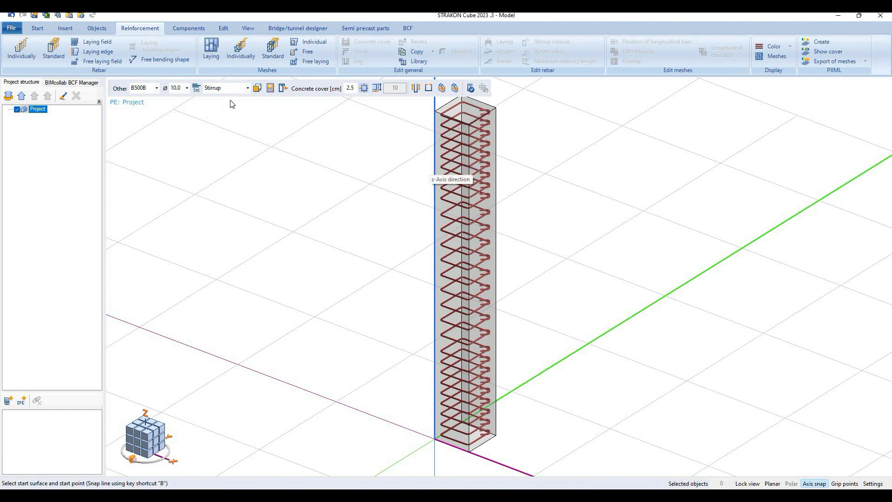
pyautogui.click(249, 90)
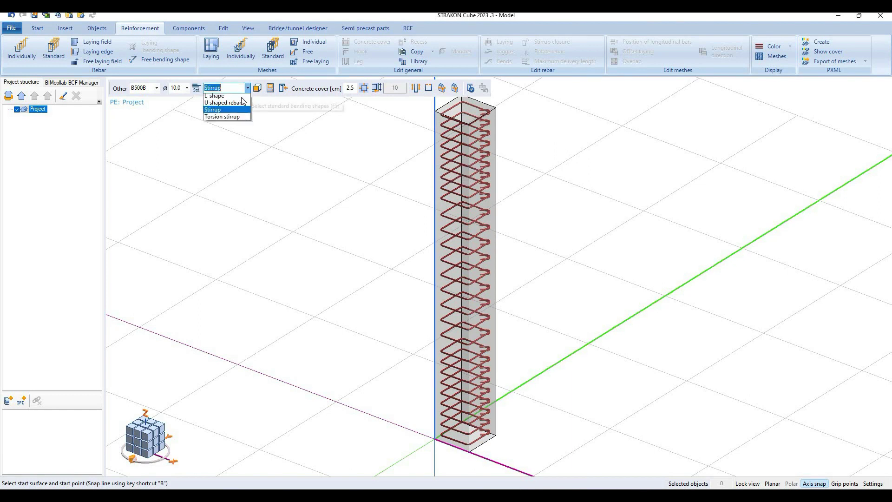
pyautogui.click(186, 91)
pyautogui.scroll(-3, 186, 88)
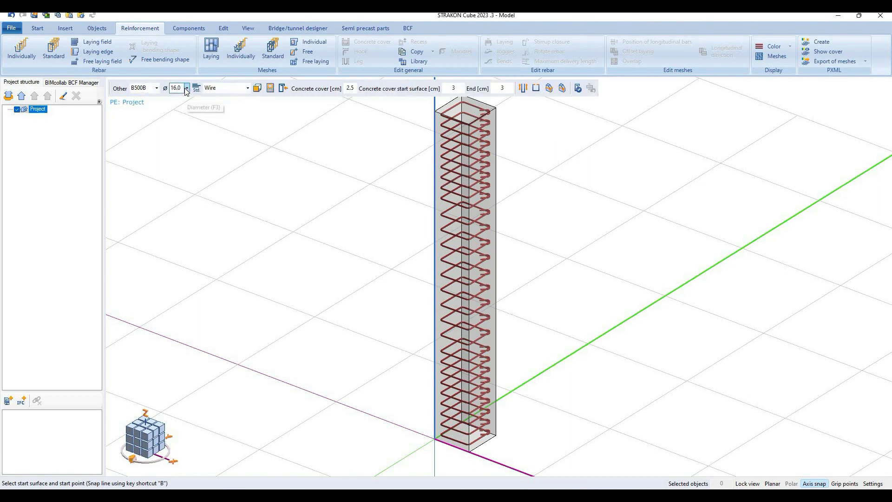
pyautogui.click(186, 88)
pyautogui.click(420, 192)
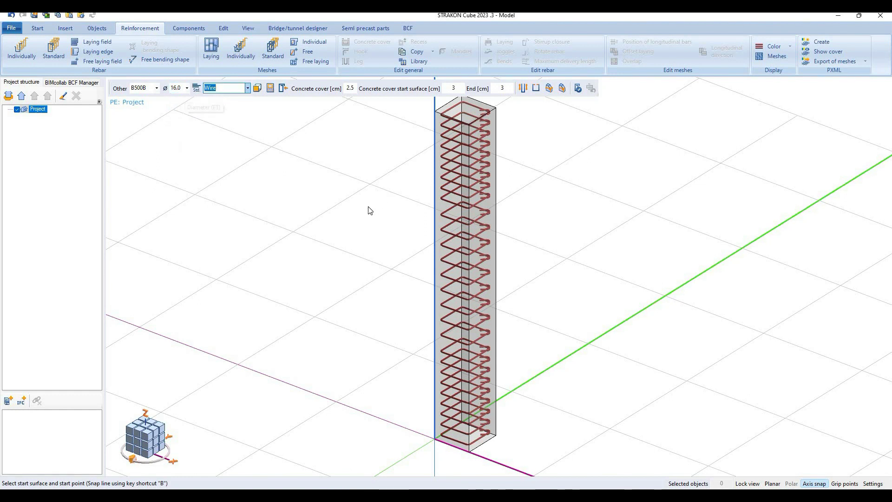
pyautogui.doubleClick(351, 89)
pyautogui.write('4')
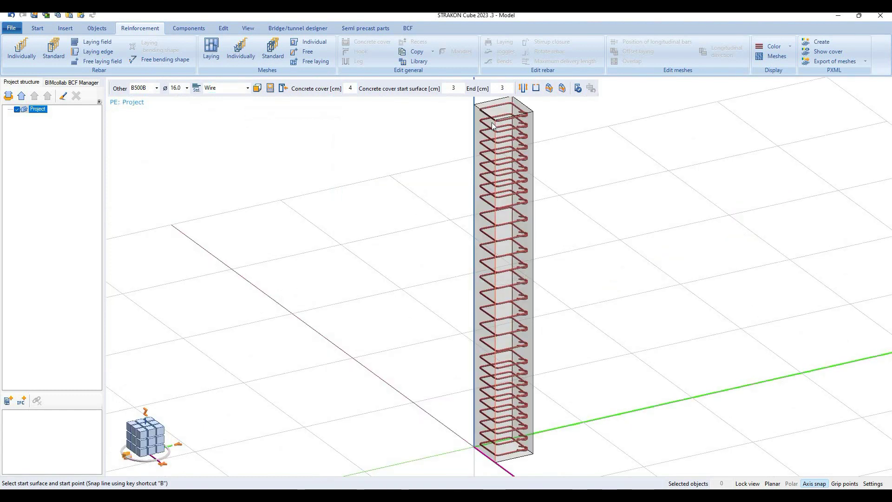
# Lay a row of longitudinal bars from the column top, distributed by quantity 3
pyautogui.click(493, 124)
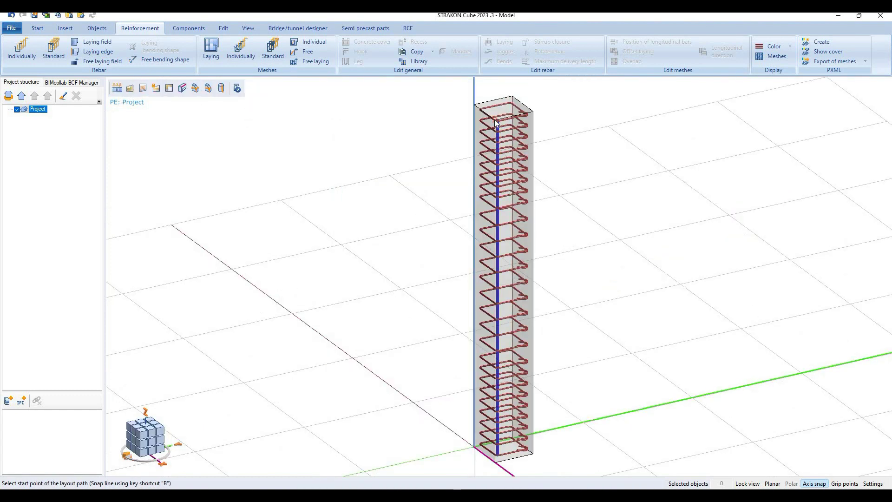
pyautogui.click(525, 120)
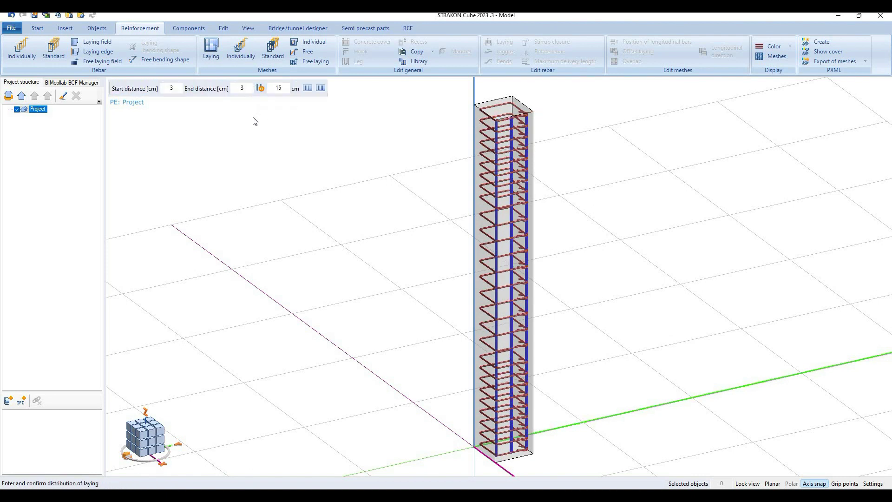
pyautogui.click(261, 88)
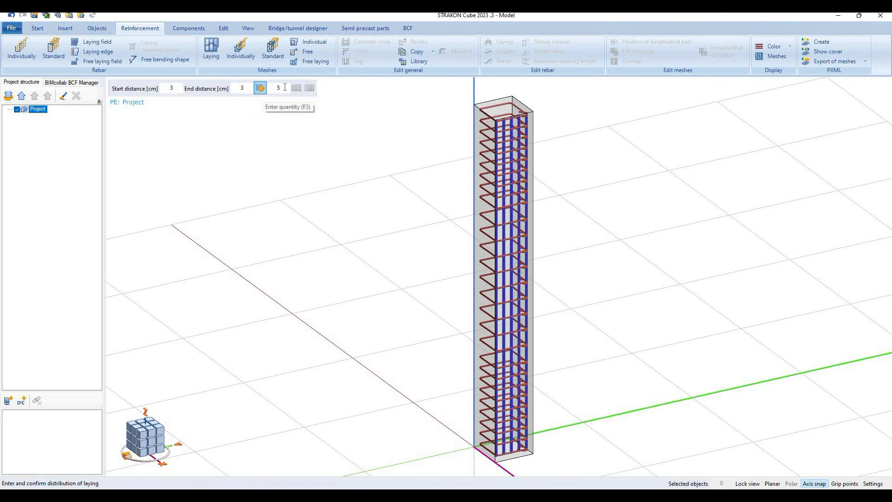
pyautogui.click(276, 88)
pyautogui.write('3')
pyautogui.moveTo(501, 183); pyautogui.dragTo(505, 150, button='middle')
pyautogui.scroll(3, 505, 150)
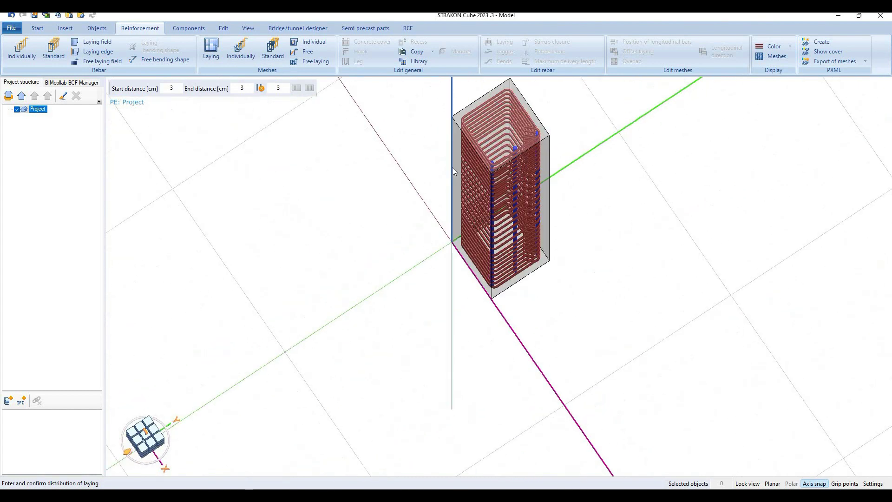
pyautogui.scroll(3, 505, 150)
pyautogui.scroll(3, 505, 150)
# Set 4.5 cm start and end distances and confirm the three-bar row
pyautogui.click(233, 88)
pyautogui.doubleClick(241, 88)
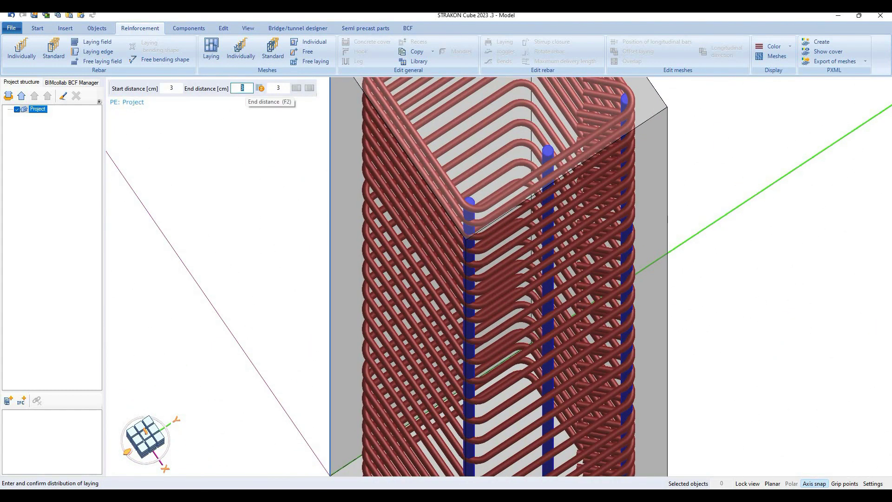
pyautogui.write('45')
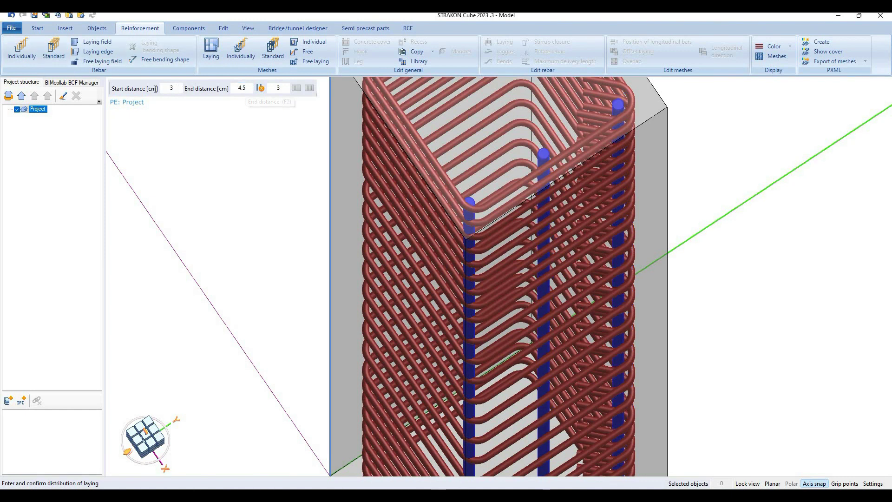
pyautogui.doubleClick(171, 88)
pyautogui.write('5')
pyautogui.scroll(-3, 613, 189)
pyautogui.press('Return')
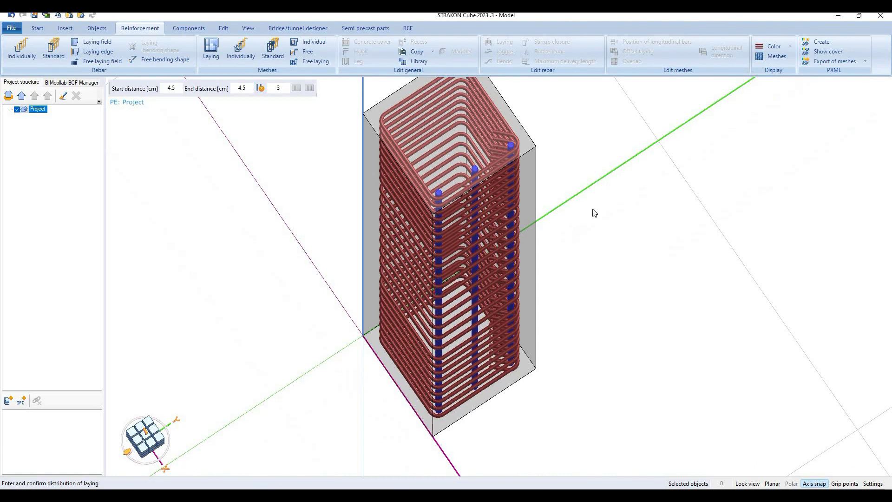
pyautogui.scroll(2, 528, 169)
pyautogui.moveTo(528, 169); pyautogui.dragTo(506, 210, button='middle')
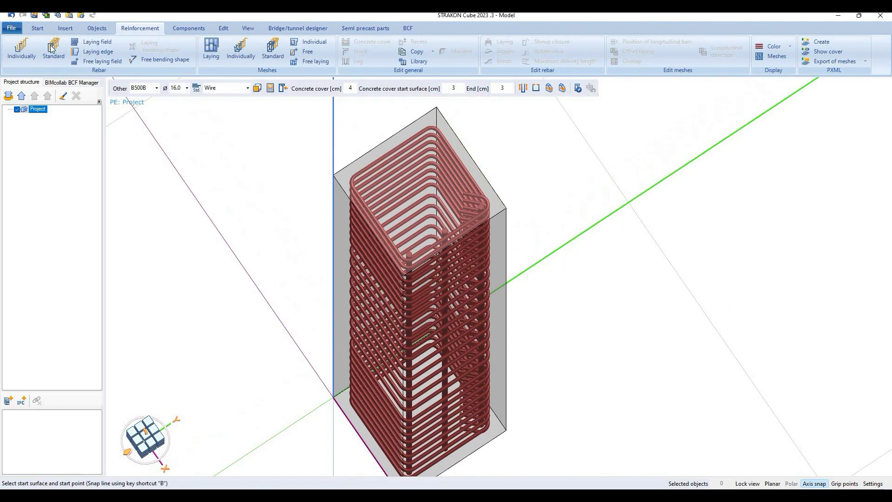
pyautogui.press('Escape')
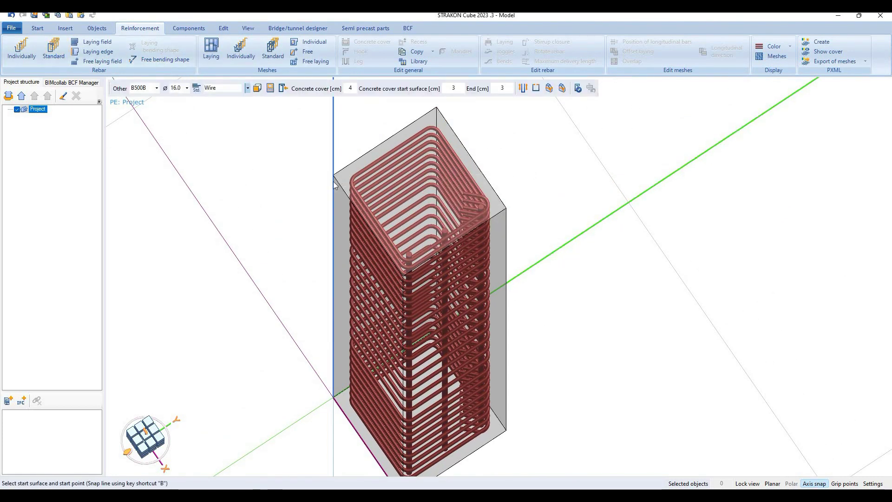
# Lay another three-bar longitudinal row along the column's top edge
pyautogui.click(334, 180)
pyautogui.click(438, 108)
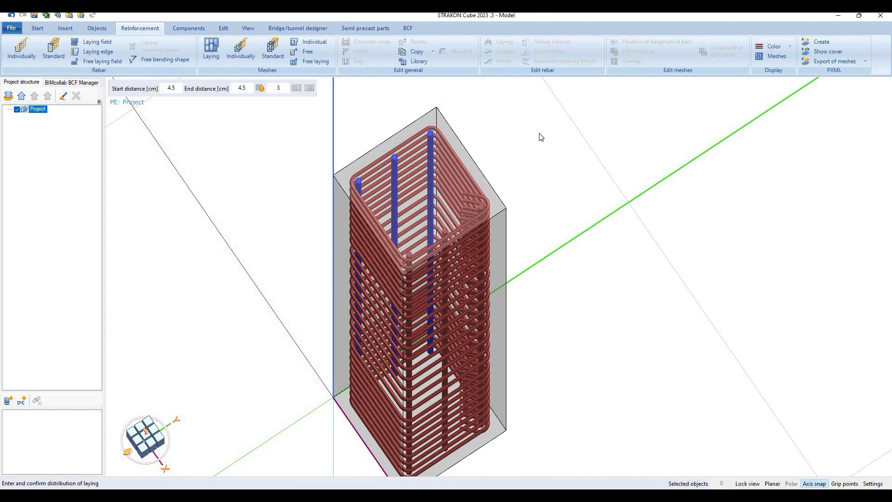
pyautogui.press('Return')
# Finish bar laying and show the whole column as a zoomed-out front elevation
pyautogui.press('Escape')
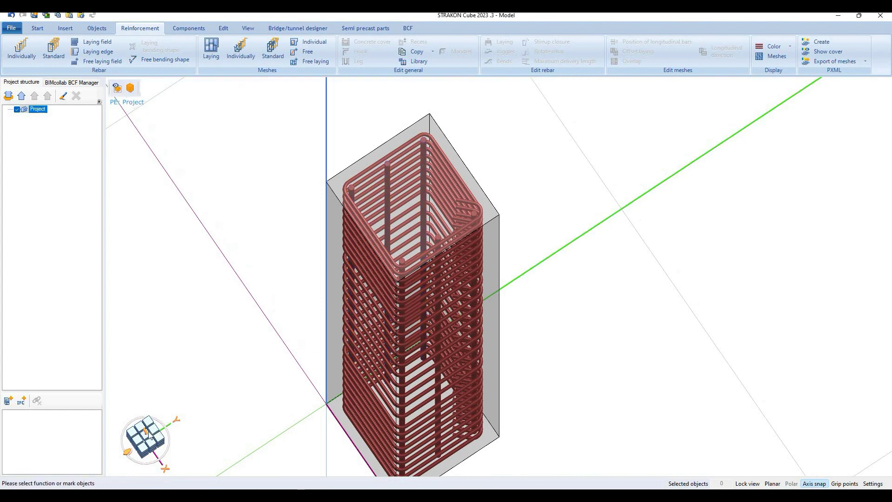
pyautogui.click(147, 436)
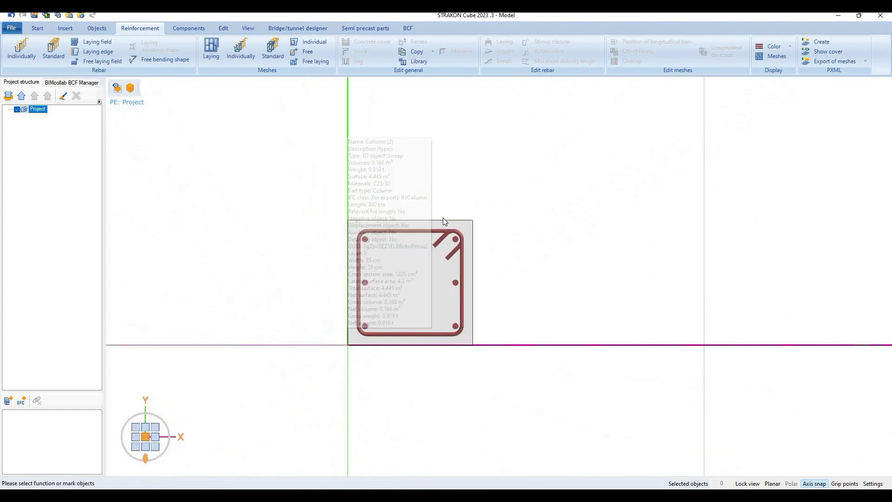
pyautogui.click(145, 446)
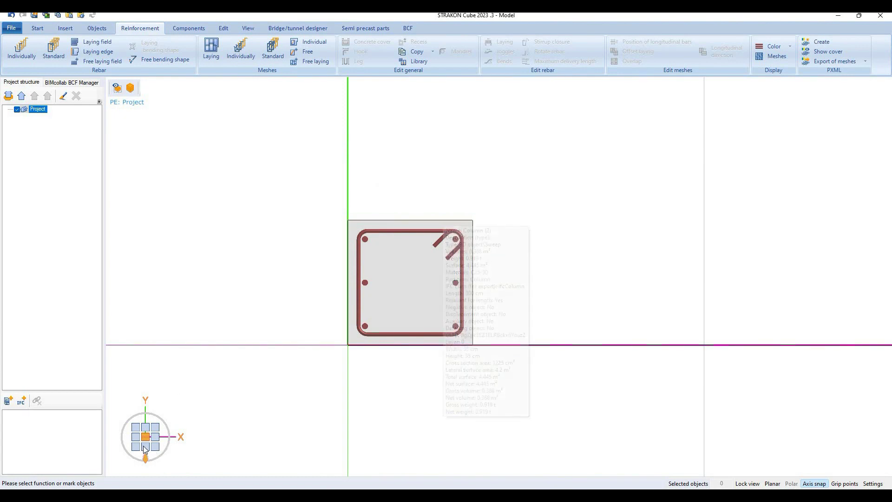
pyautogui.scroll(-3, 373, 249)
pyautogui.scroll(-2, 413, 265)
pyautogui.scroll(-2, 456, 271)
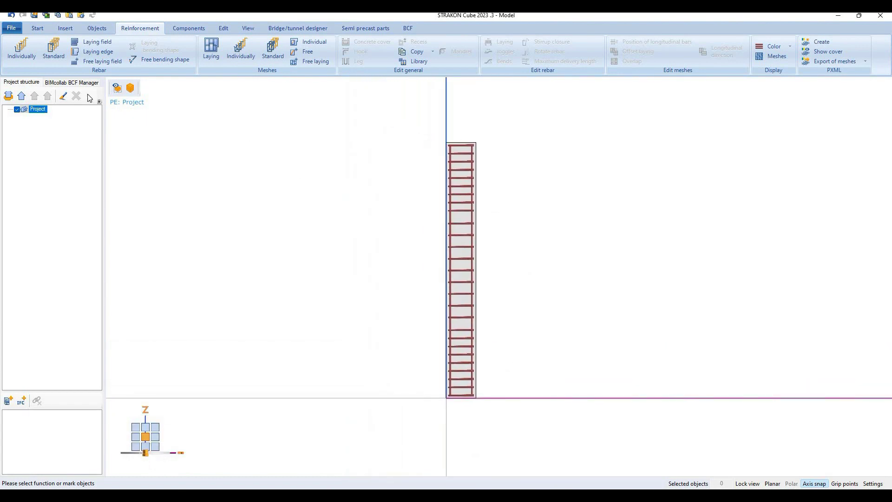
pyautogui.click(38, 27)
# Place the Cube 3D view in STUB.kon with Display + label and Arrow - all marking
pyautogui.click(286, 46)
pyautogui.scroll(-2, 389, 249)
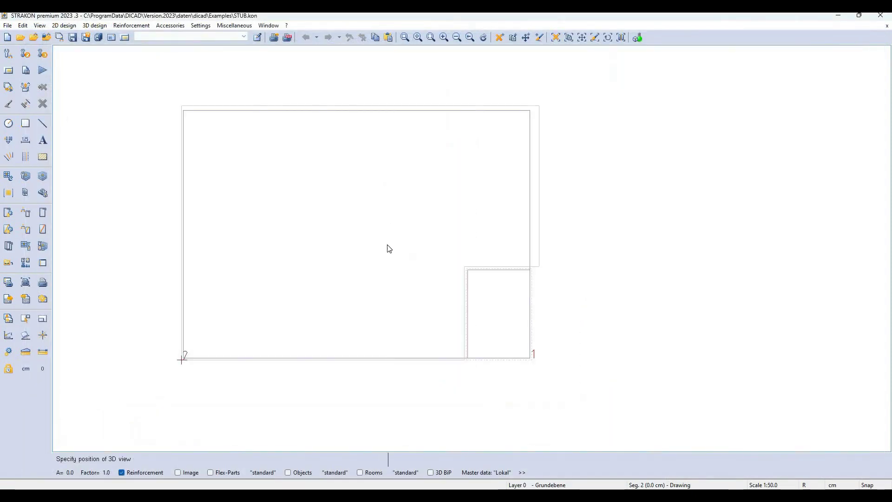
pyautogui.scroll(2, 358, 249)
pyautogui.scroll(2, 295, 252)
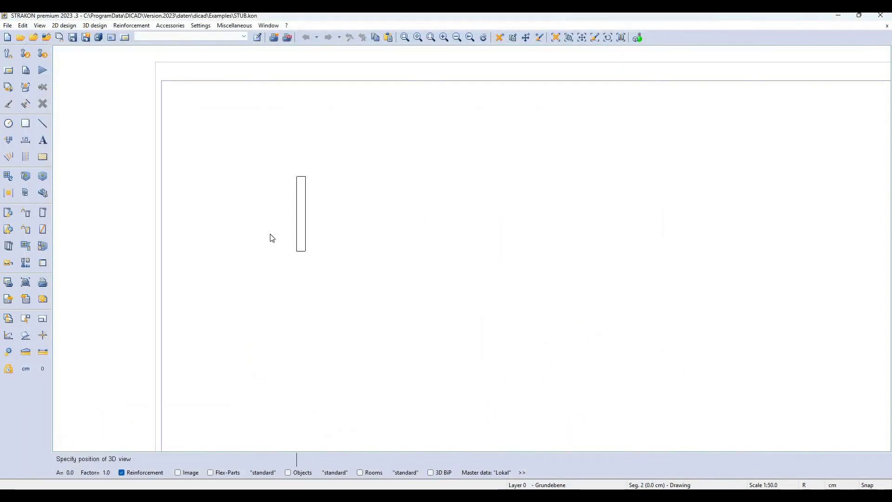
pyautogui.click(277, 225)
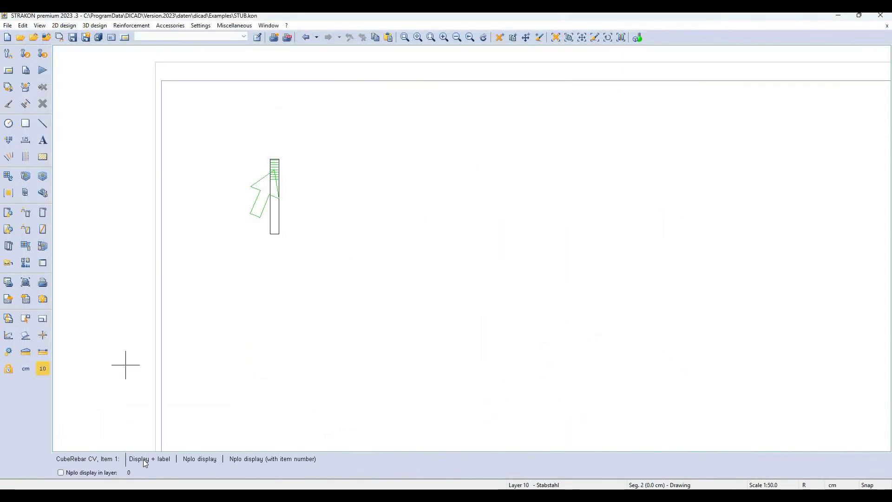
pyautogui.click(307, 223)
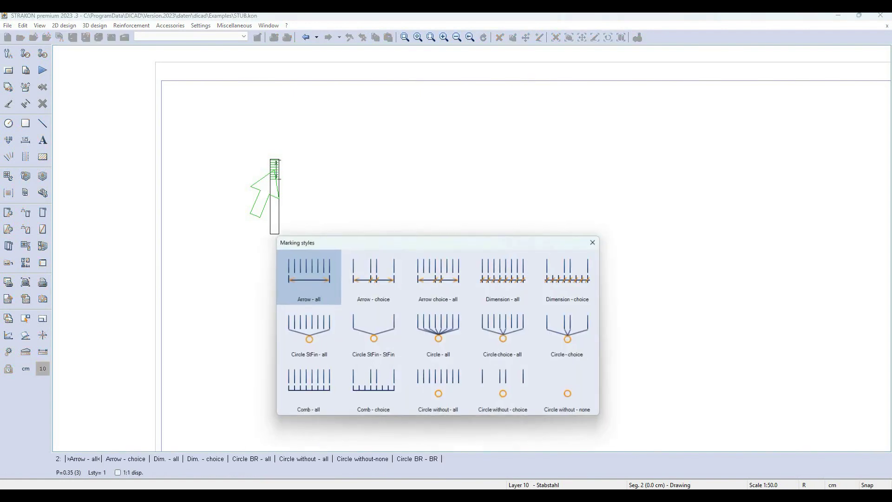
pyautogui.click(317, 272)
pyautogui.scroll(2, 308, 156)
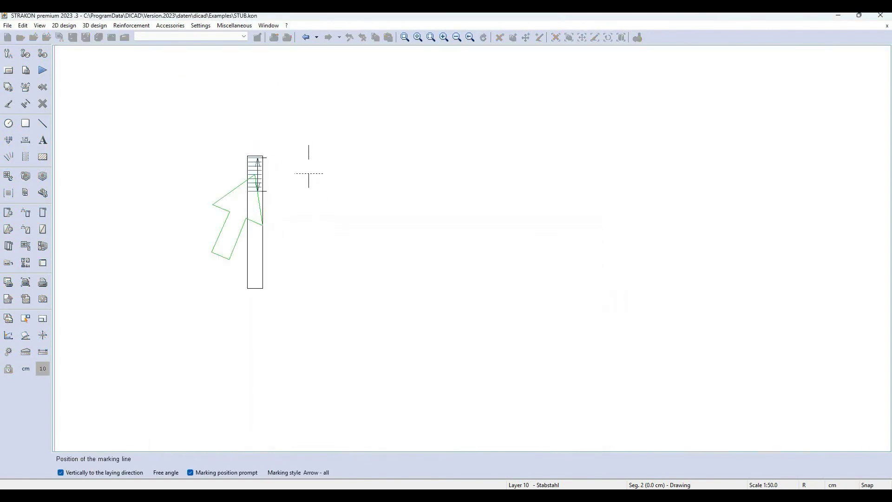
# Mark the three stirrup ranges as 9ø10/10, 9ø10/15 and 9ø10/10
pyautogui.click(256, 176)
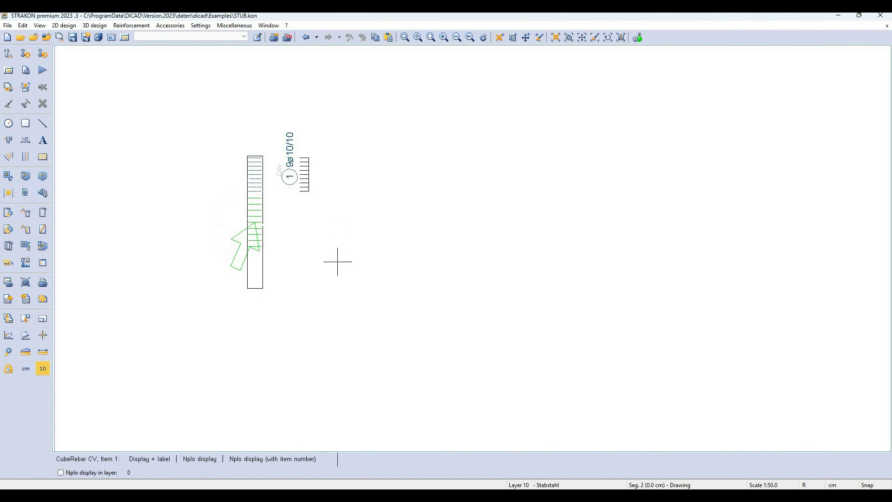
pyautogui.rightClick(305, 243)
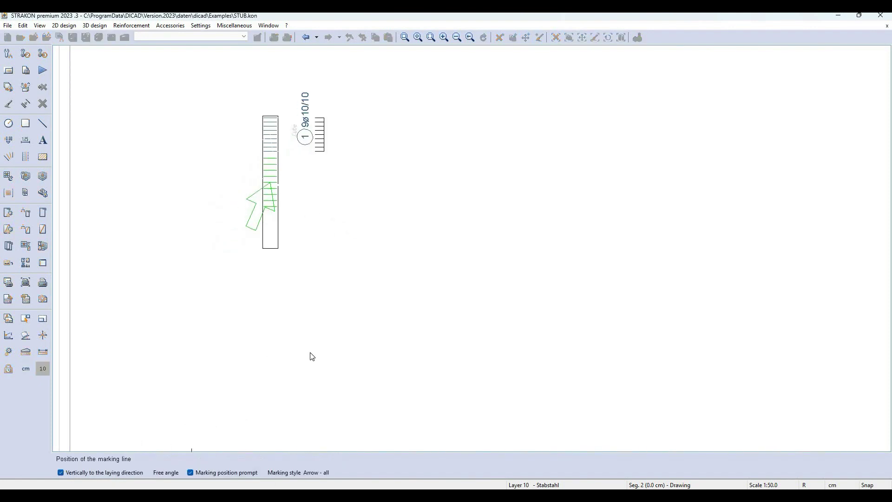
pyautogui.click(308, 355)
pyautogui.click(305, 389)
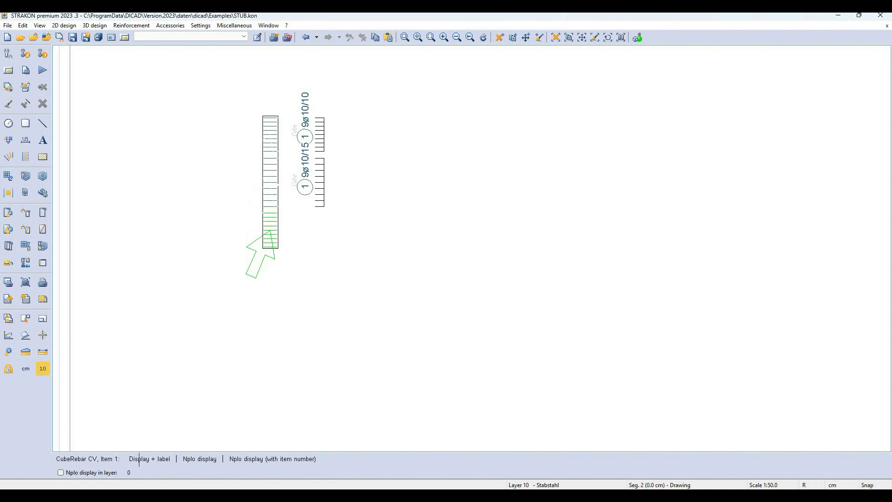
pyautogui.click(139, 458)
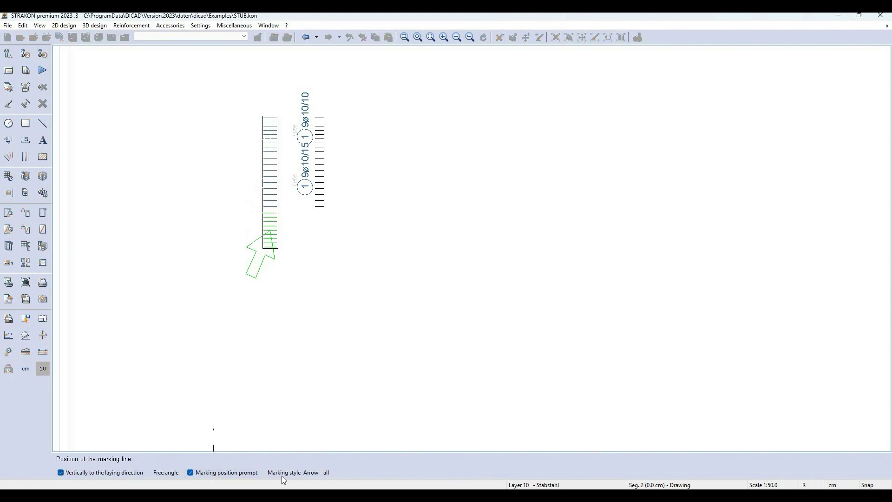
pyautogui.click(301, 374)
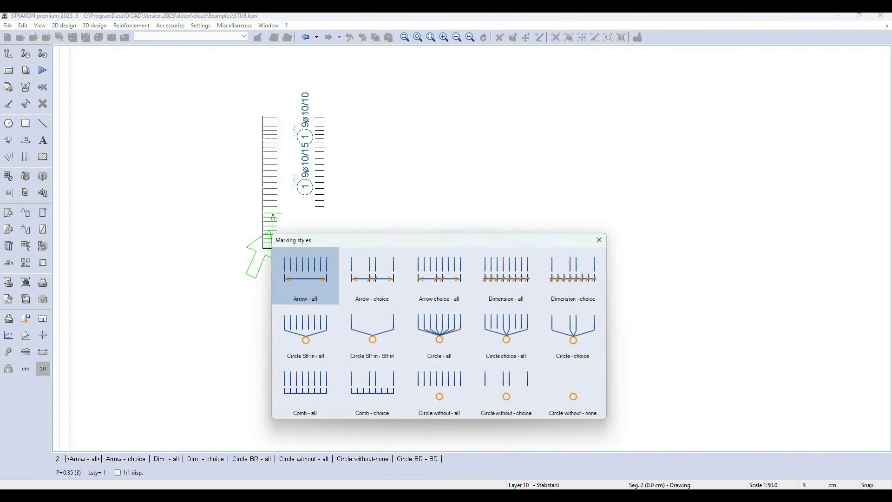
pyautogui.click(306, 390)
pyautogui.click(272, 230)
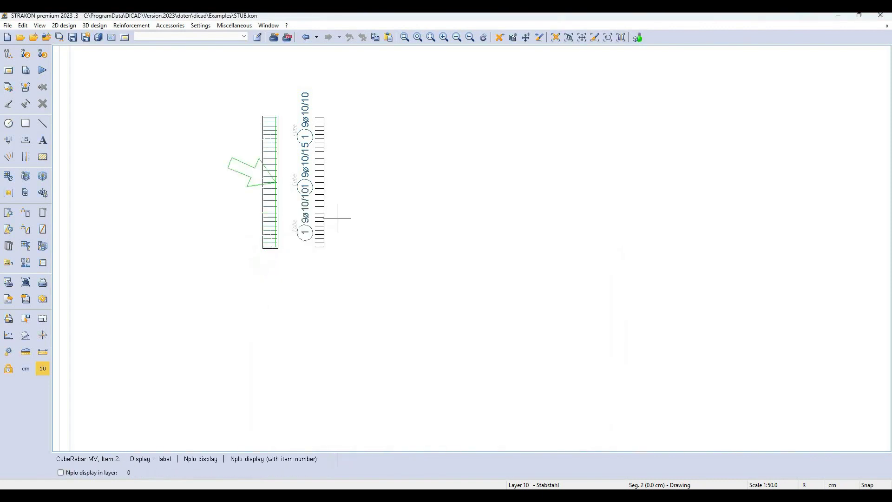
pyautogui.scroll(2, 337, 218)
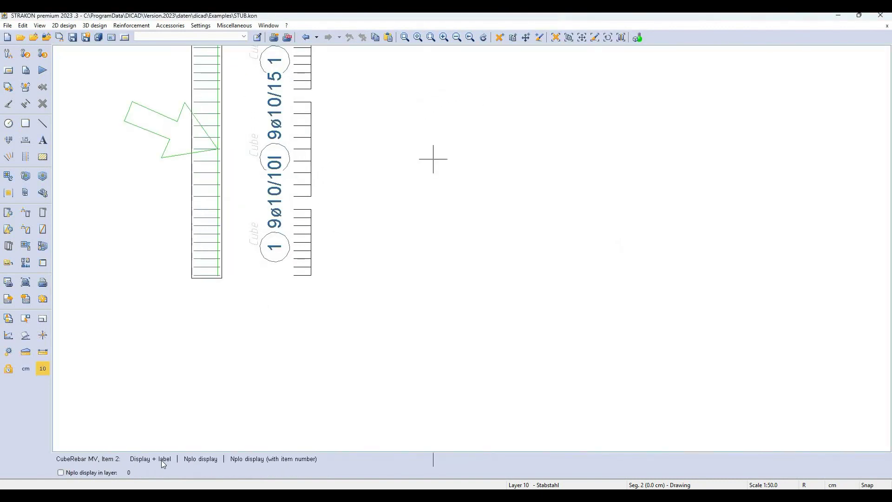
# Label the 3ø16 longitudinal bars (item 2) at the top and bottom column ends
pyautogui.press('Return')
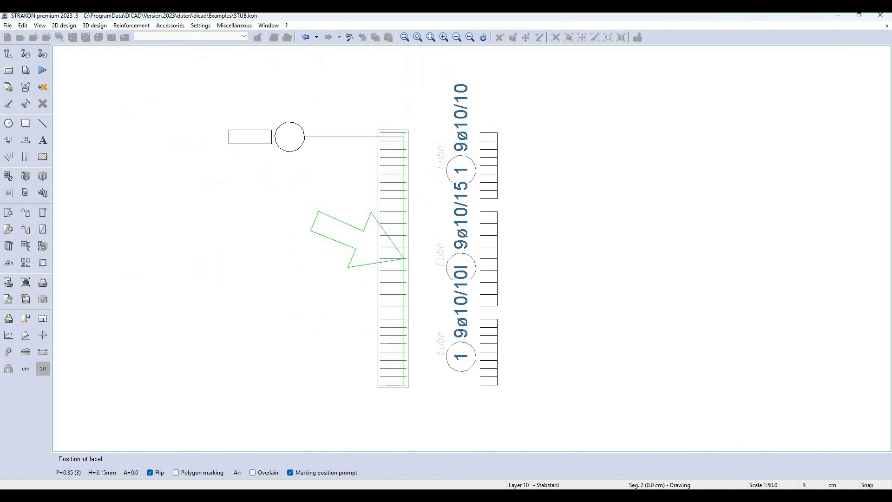
pyautogui.click(290, 137)
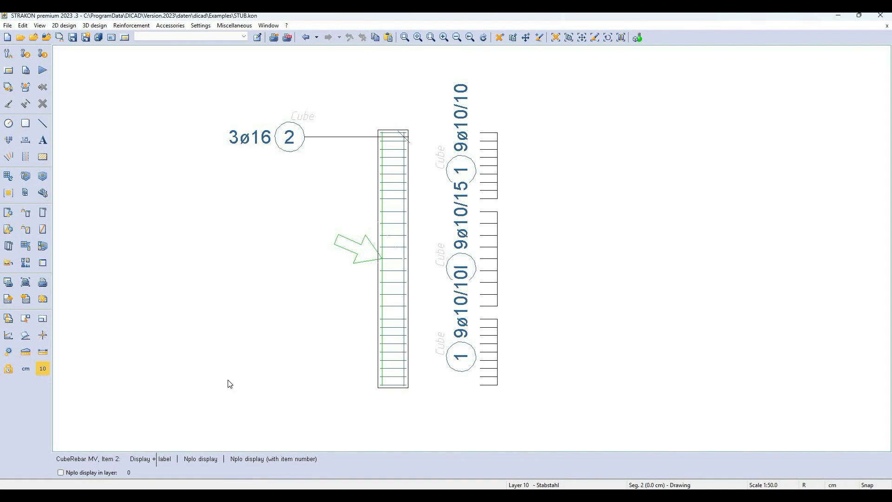
pyautogui.press('Return')
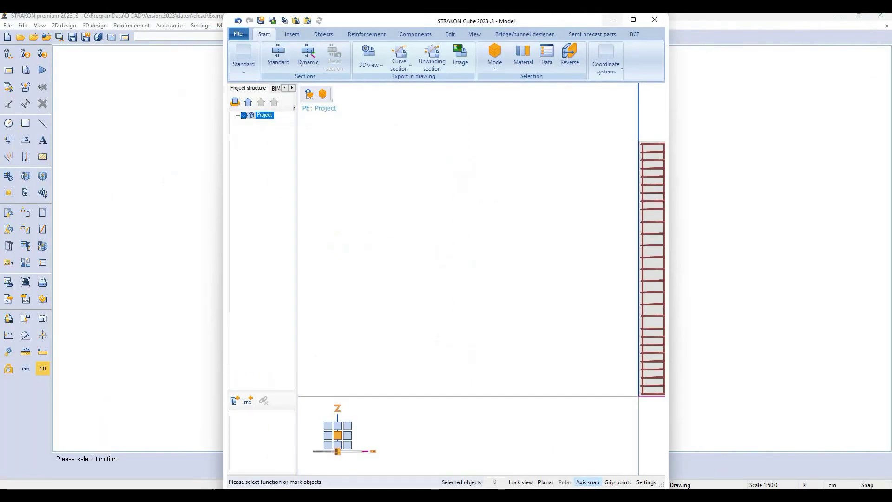
# Move the lower, middle and top stirrup range labels individually beside their ranges
pyautogui.press('m')
pyautogui.click(424, 316)
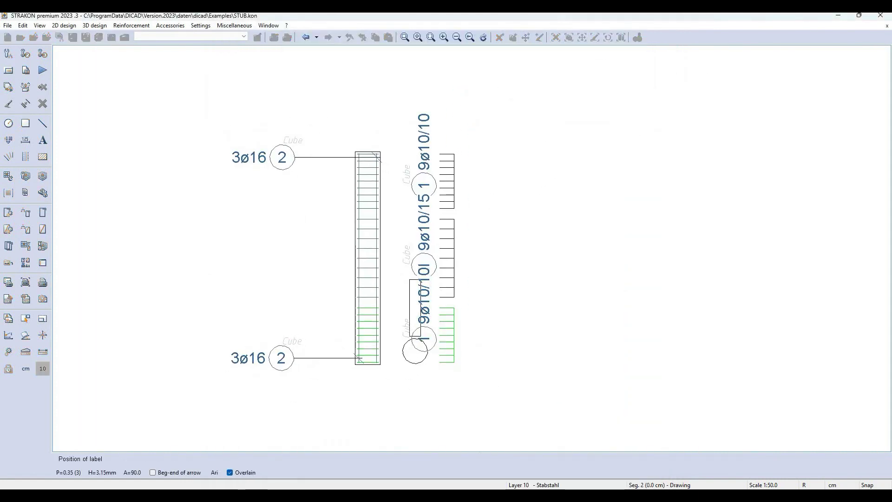
pyautogui.click(429, 350)
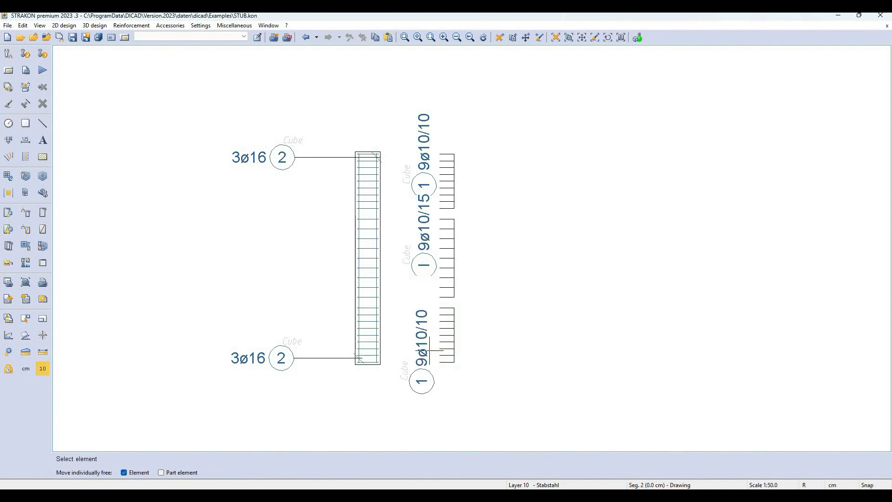
pyautogui.click(421, 231)
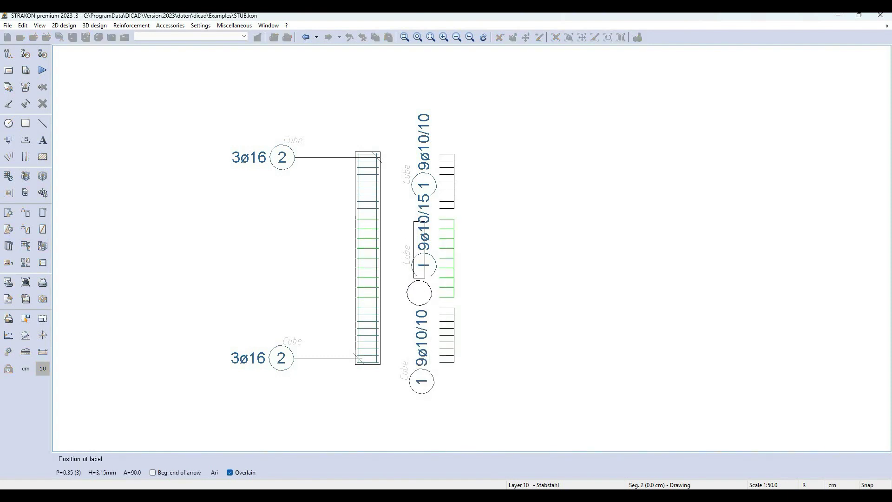
pyautogui.click(419, 293)
pyautogui.click(424, 182)
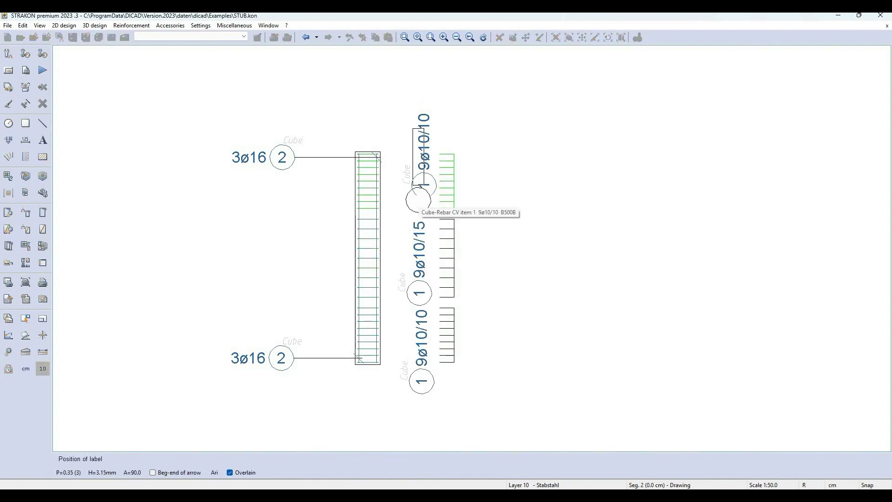
pyautogui.click(418, 201)
pyautogui.moveTo(473, 273); pyautogui.dragTo(484, 258, button='middle')
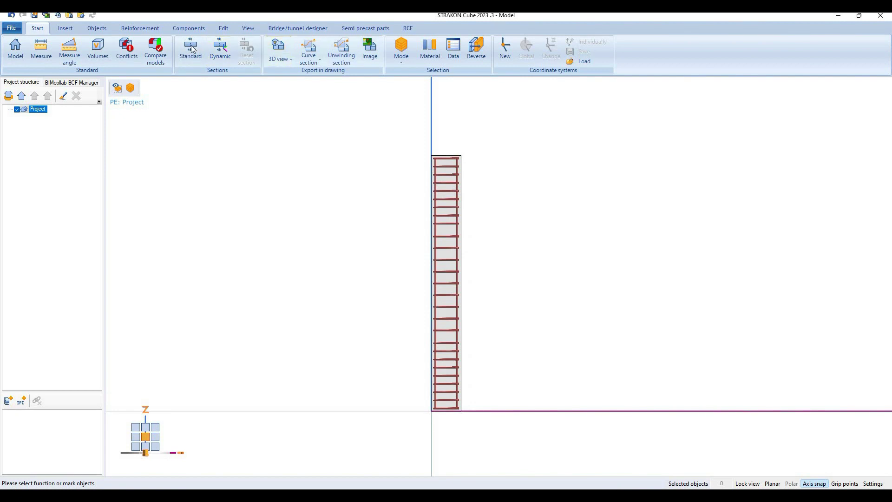
# Cut a horizontal standard section through the column and export it to the 2D drawing
pyautogui.click(193, 49)
pyautogui.click(379, 252)
pyautogui.click(500, 264)
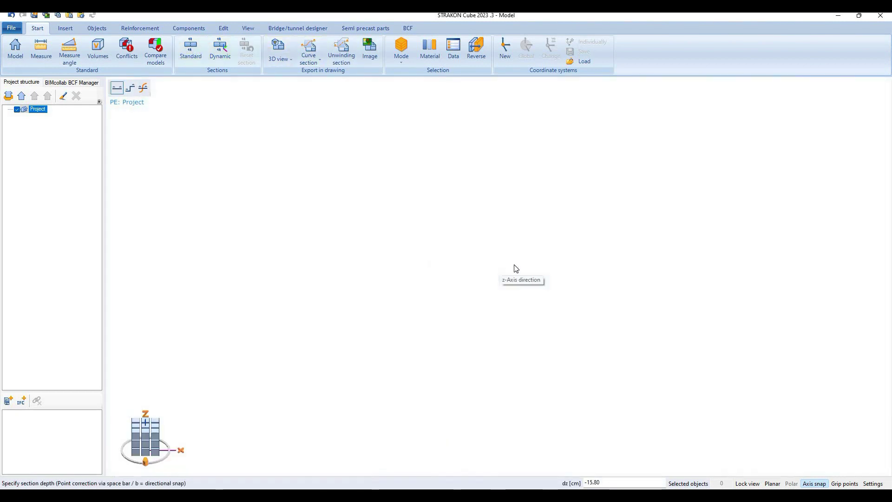
pyautogui.click(515, 269)
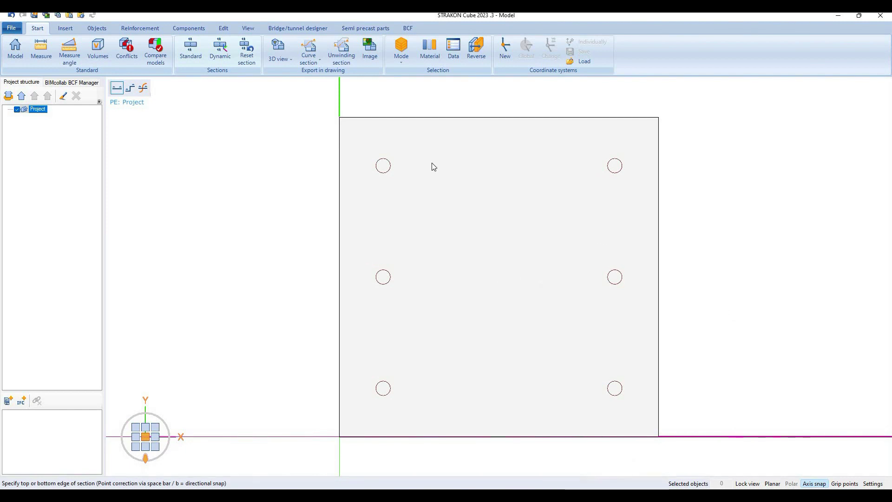
pyautogui.moveTo(432, 165); pyautogui.dragTo(421, 163, button='middle')
pyautogui.click(424, 425)
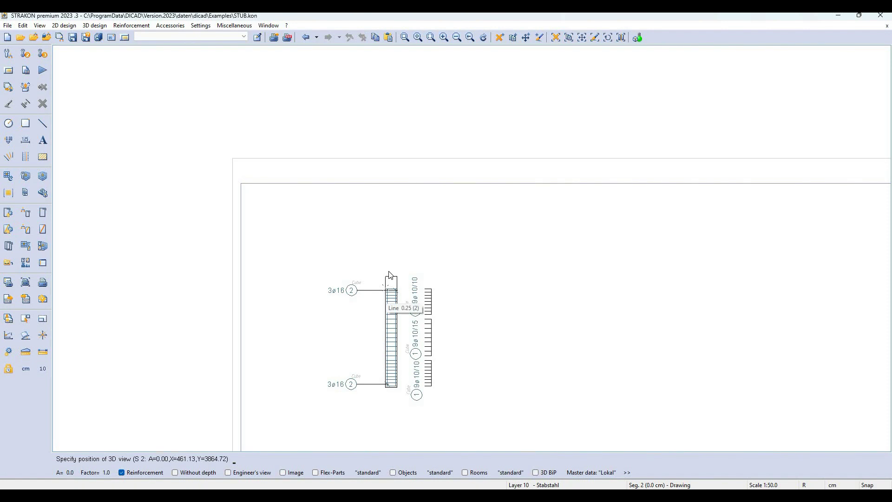
# Place the cross-section above the elevation and add a stirrup label below it
pyautogui.click(392, 247)
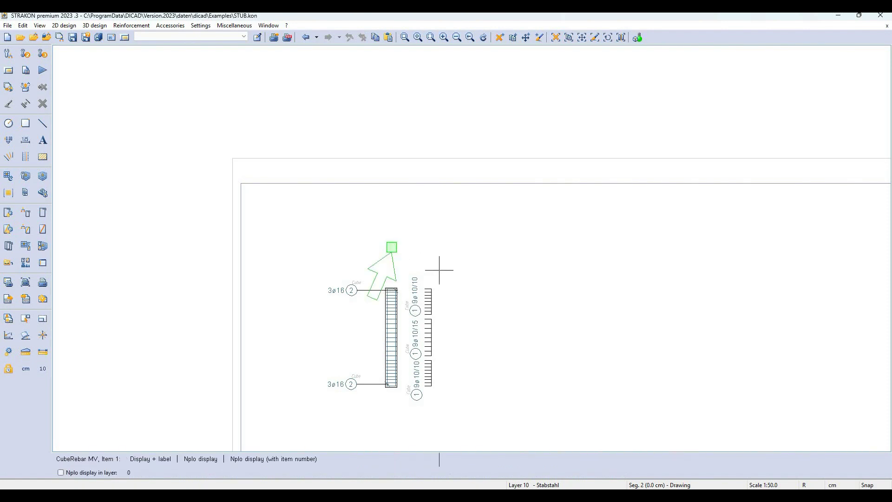
pyautogui.scroll(3, 411, 241)
pyautogui.scroll(4, 364, 262)
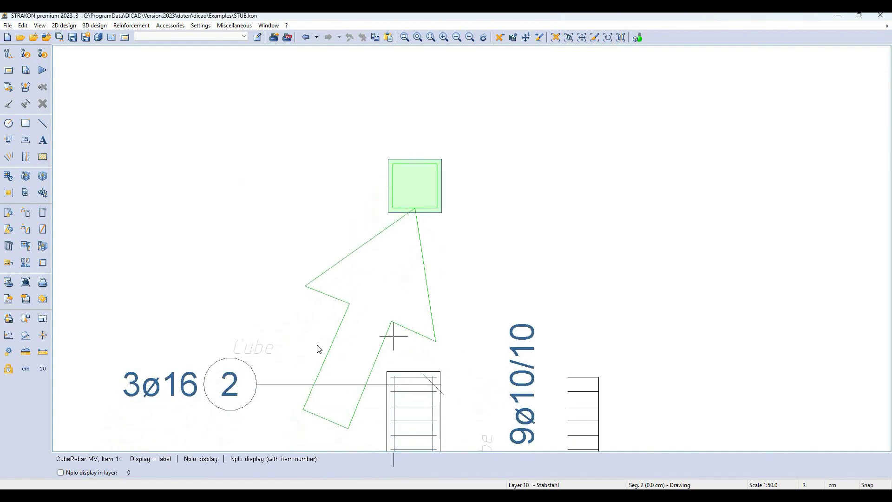
pyautogui.press('Return')
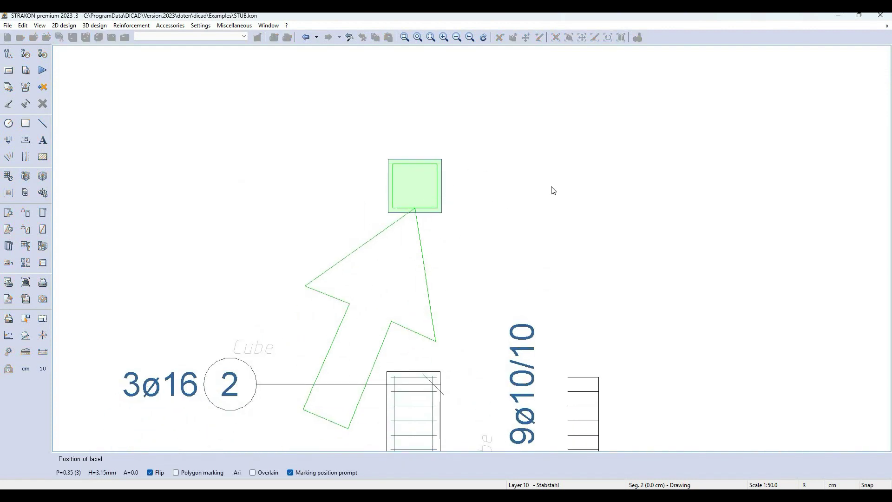
pyautogui.click(551, 188)
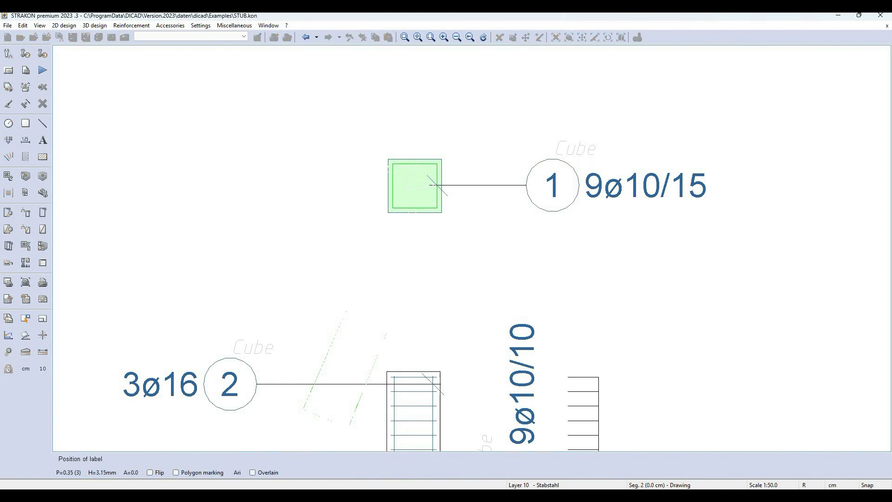
pyautogui.click(420, 273)
# Delete the 1 9ø10/15 stirrup label and re-place it below the section
pyautogui.press('Delete')
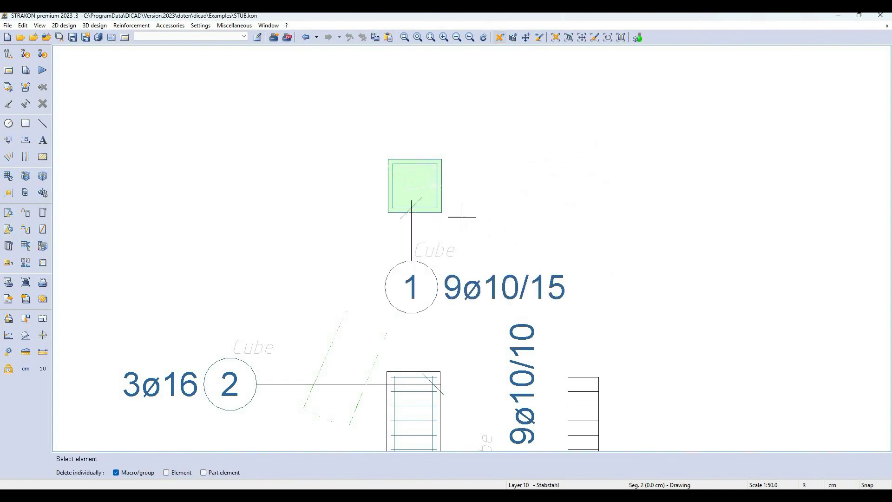
pyautogui.click(459, 285)
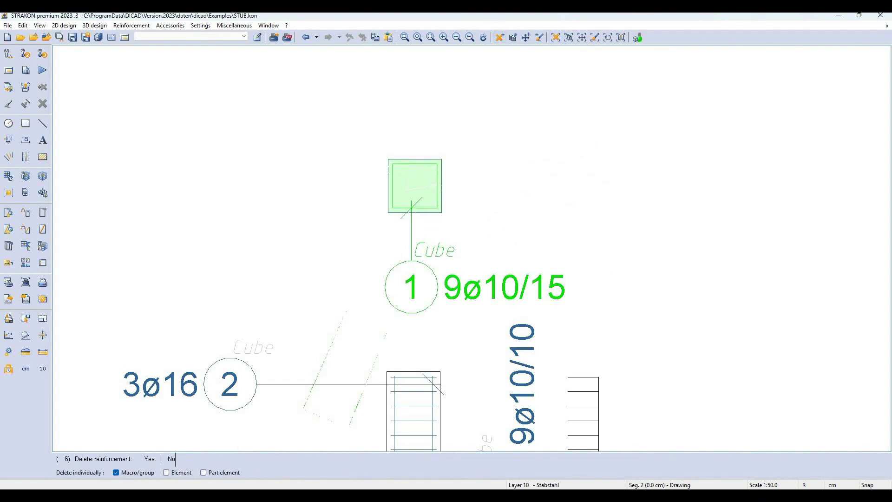
pyautogui.click(172, 458)
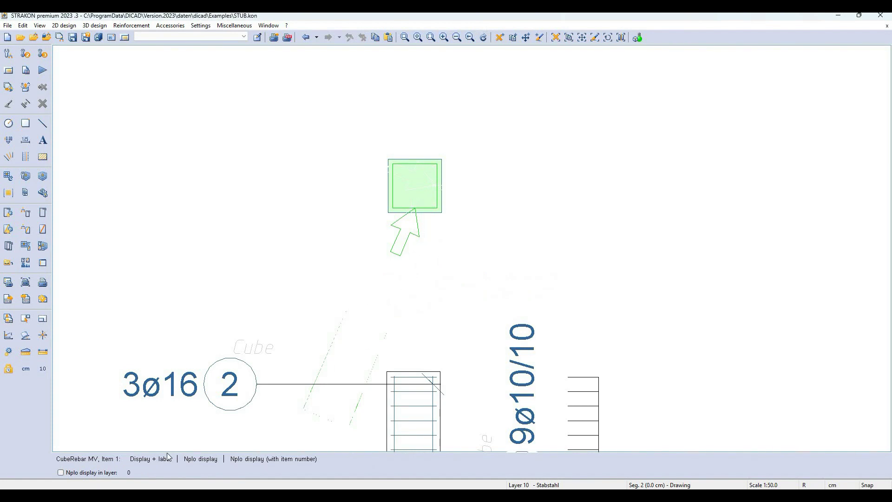
pyautogui.press('Return')
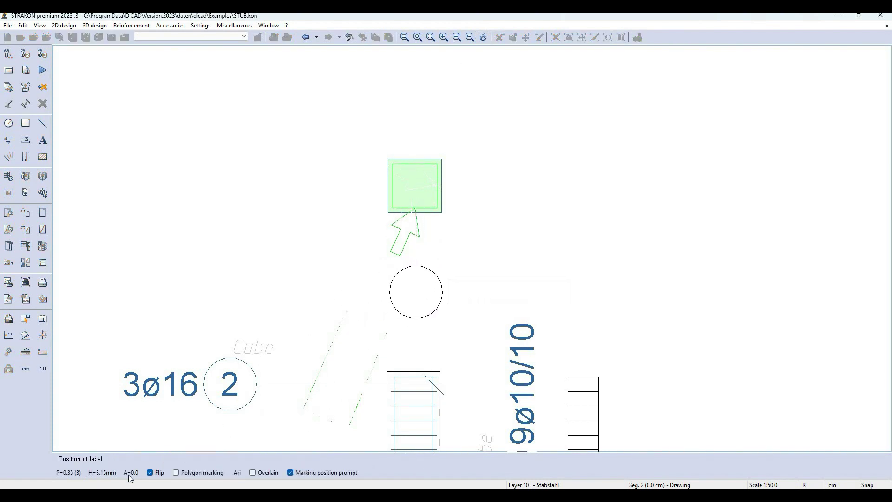
pyautogui.click(416, 292)
# Label the 2 3ø16 longitudinal bars on the right and left of the section
pyautogui.press('Return')
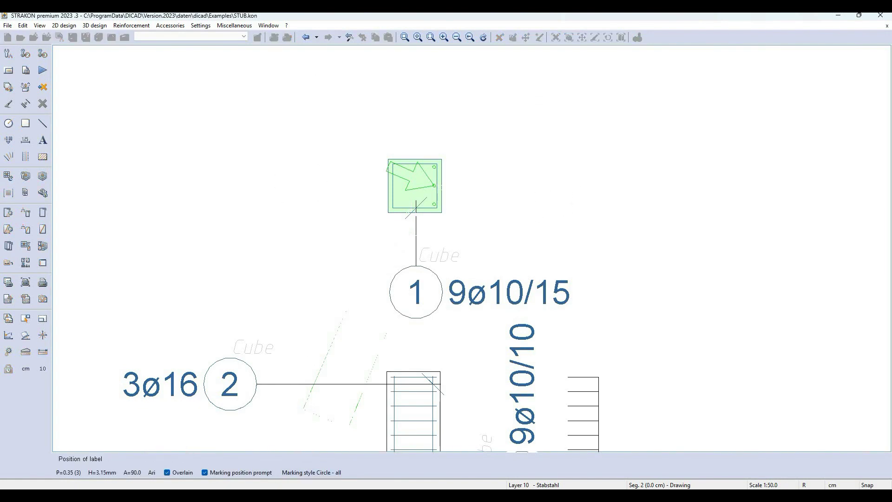
pyautogui.click(541, 224)
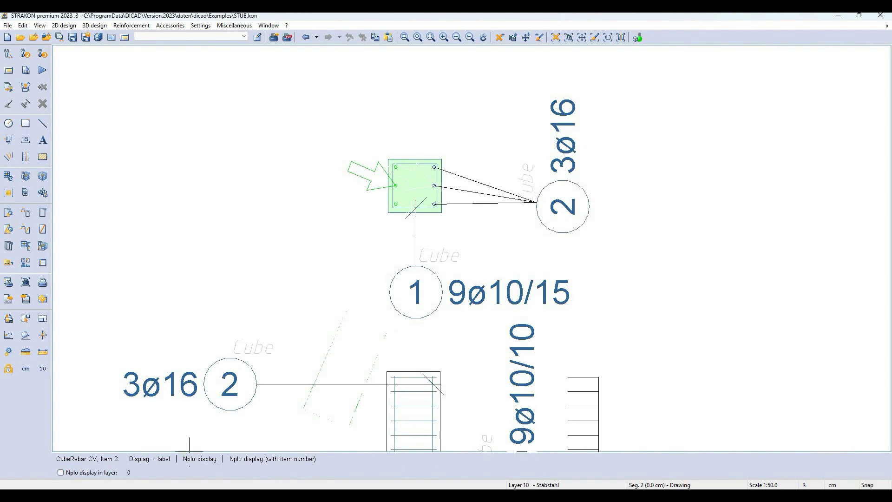
pyautogui.press('Return')
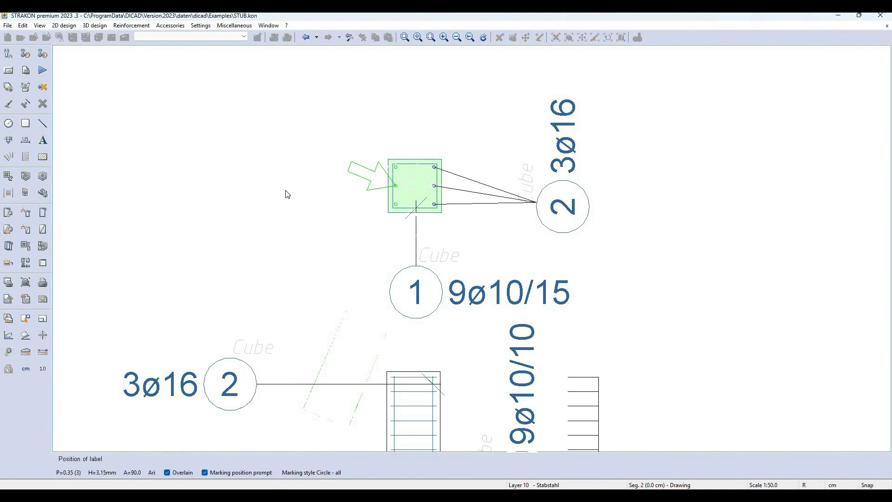
pyautogui.click(282, 208)
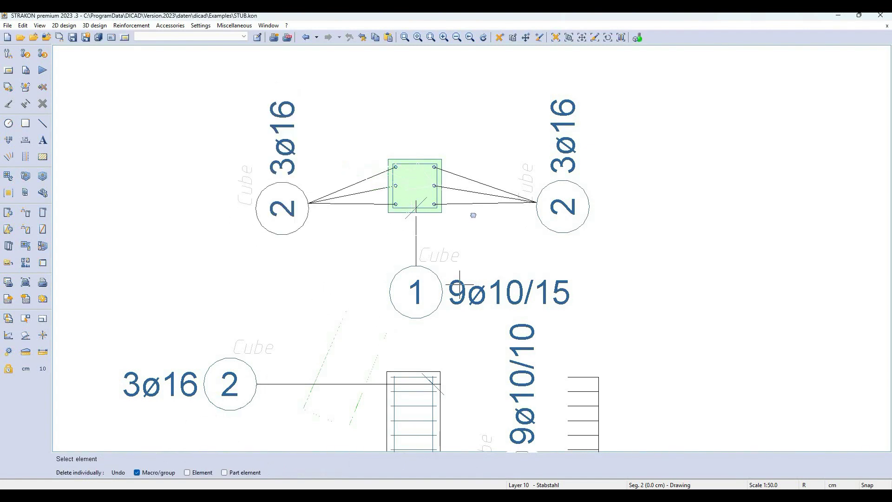
pyautogui.scroll(-1, 425, 183)
pyautogui.scroll(-1, 446, 211)
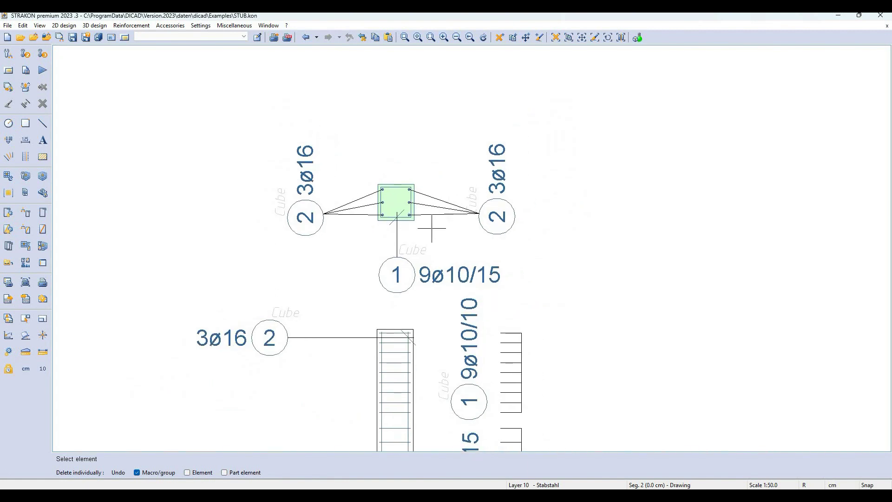
pyautogui.scroll(-1, 597, 350)
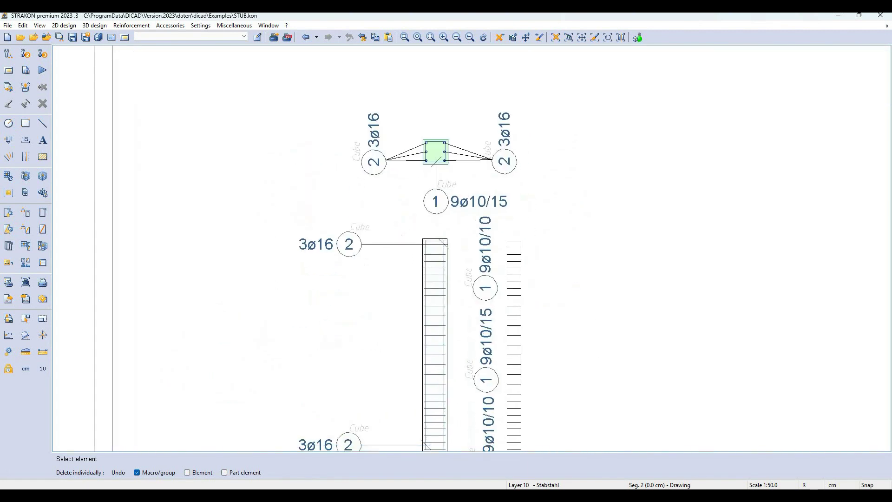
pyautogui.scroll(-1, 557, 219)
# Snap STRAKON premium to the left half and STRAKON Cube to the right half
pyautogui.press('super+Left')
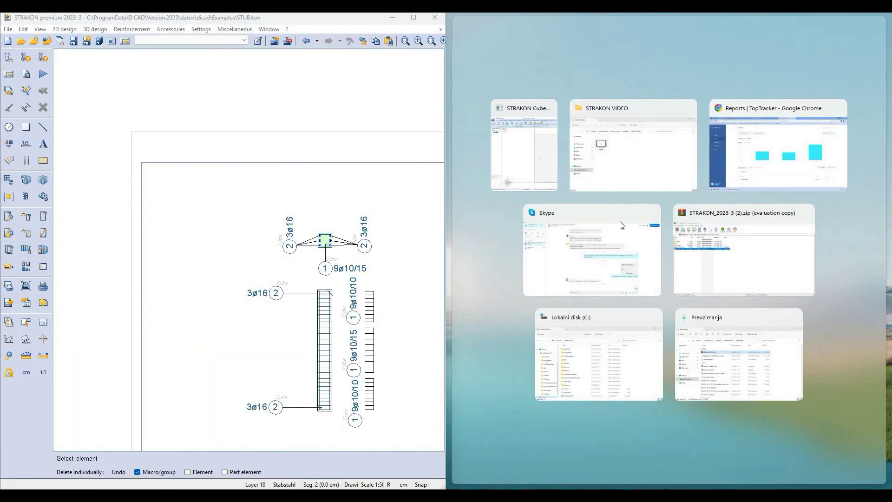
pyautogui.click(524, 139)
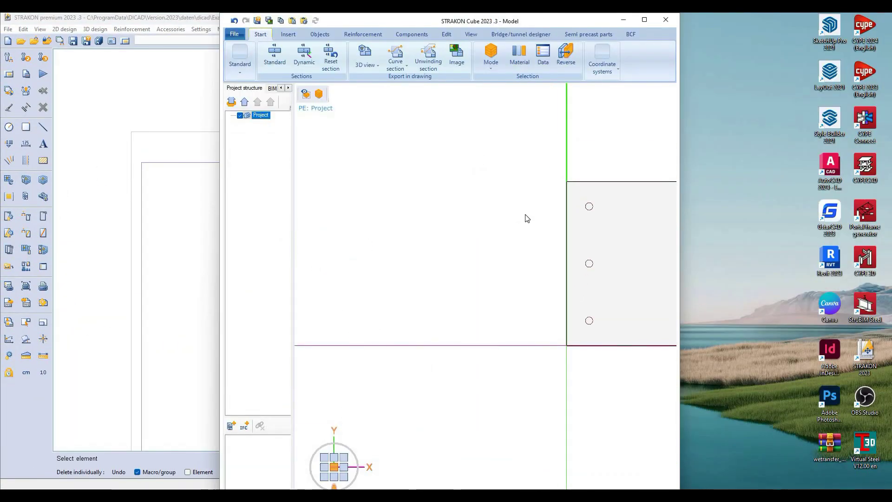
pyautogui.press('super+Right')
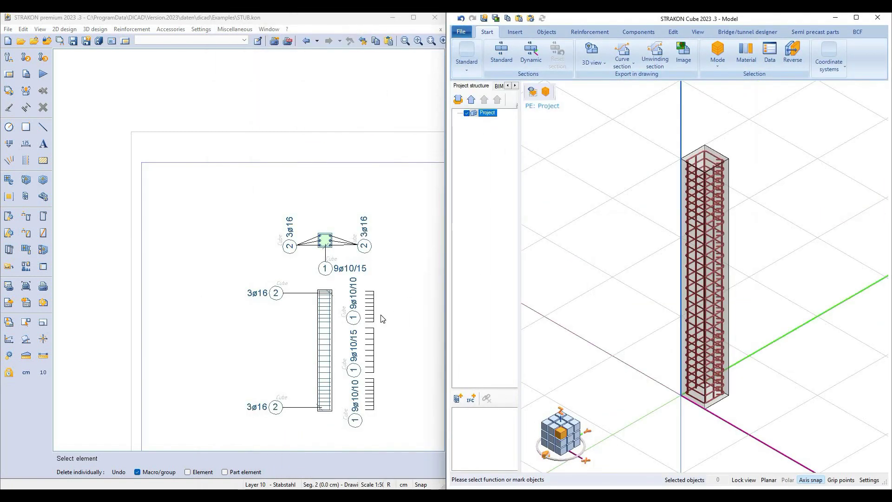
pyautogui.scroll(-2, 329, 275)
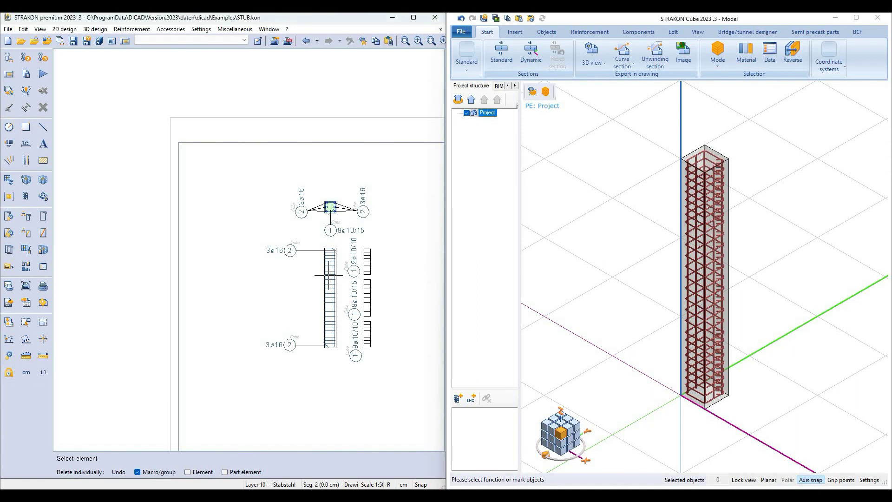
pyautogui.scroll(2, 387, 297)
pyautogui.scroll(1, 379, 308)
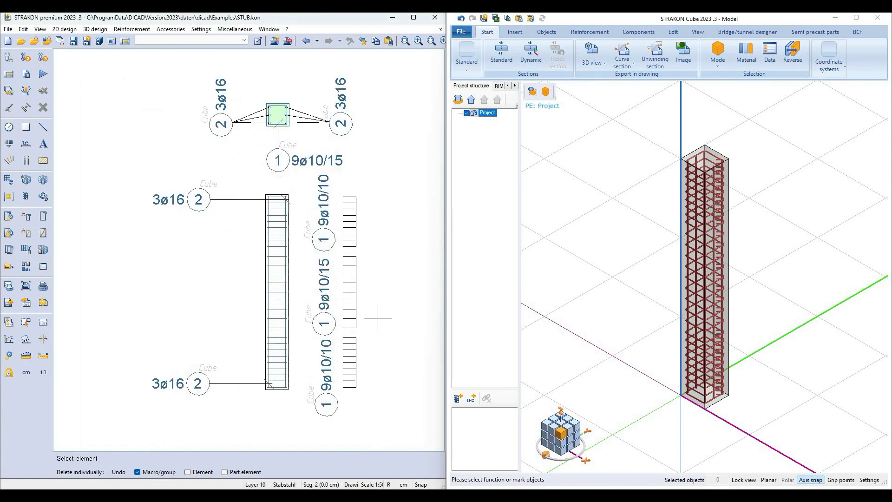